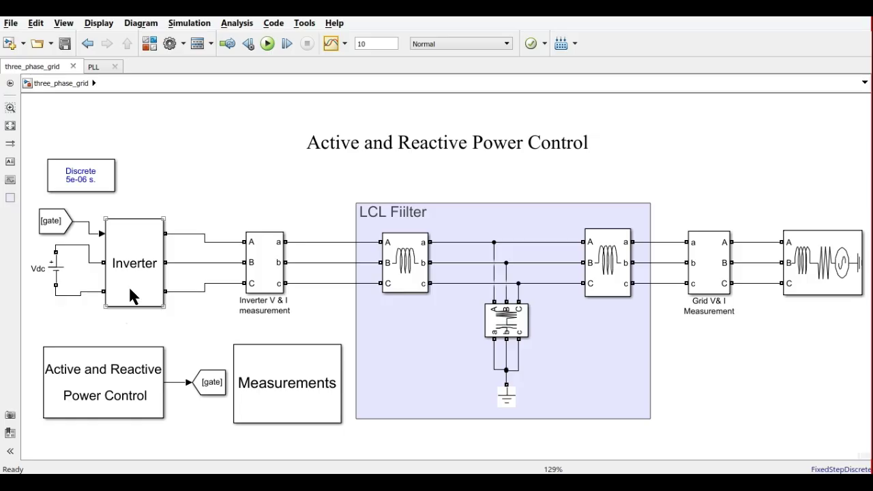
- Examine the three_phase_grid model from the DC source and inverter through the LCL filter to the grid source, including the power control subsystem
{"action": "left_click", "coordinate": [144, 328]}
{"action": "left_click", "coordinate": [85, 280]}
{"action": "left_click", "coordinate": [858, 254]}
{"action": "left_click", "coordinate": [644, 291]}
{"action": "left_click", "coordinate": [807, 280]}
{"action": "left_click", "coordinate": [777, 362]}
{"action": "left_click", "coordinate": [613, 354]}
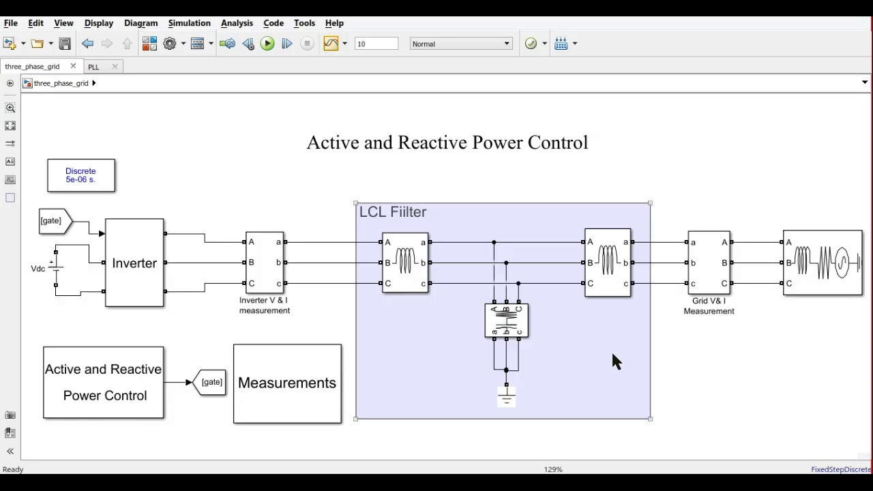
{"action": "left_click", "coordinate": [60, 273]}
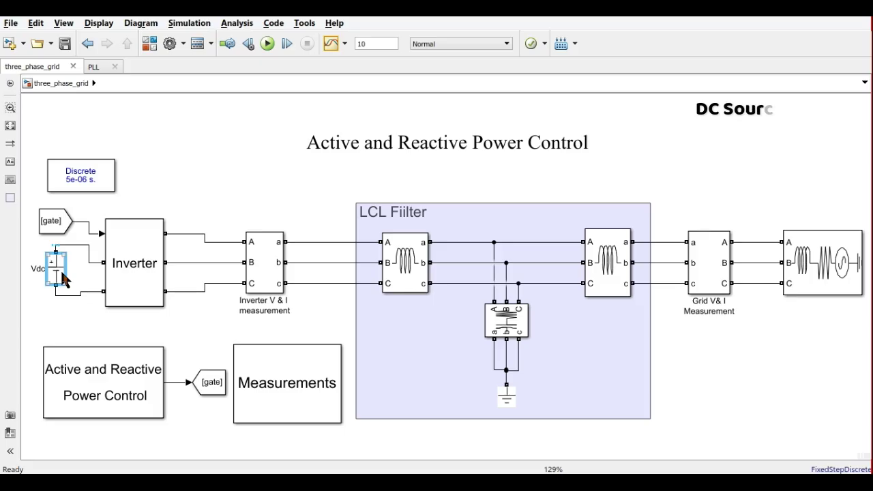
{"action": "left_click", "coordinate": [75, 279]}
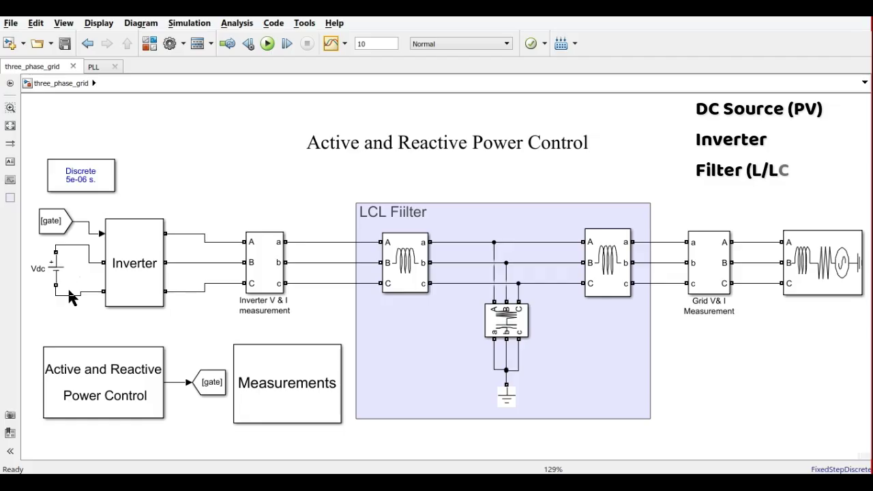
{"action": "left_click_drag", "start_coordinate": [67, 276], "coordinate": [48, 261]}
{"action": "left_click", "coordinate": [113, 268]}
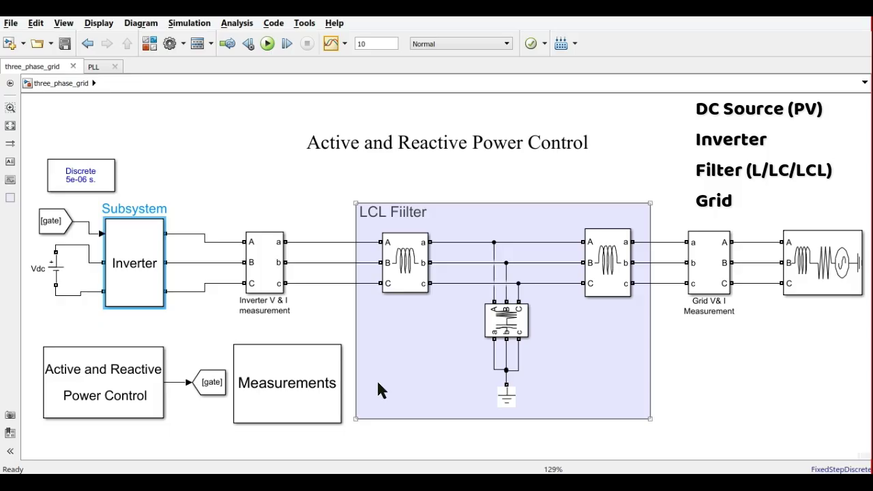
{"action": "left_click", "coordinate": [813, 272]}
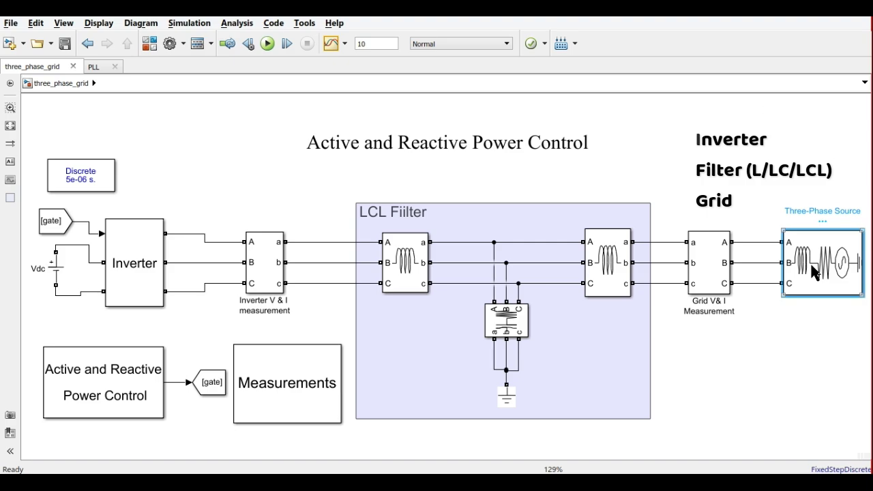
{"action": "left_click", "coordinate": [791, 359]}
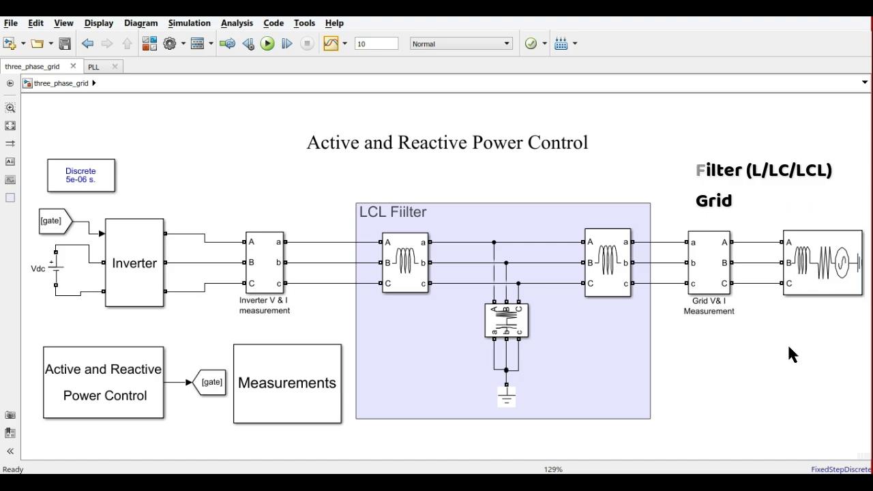
{"action": "left_click", "coordinate": [60, 220]}
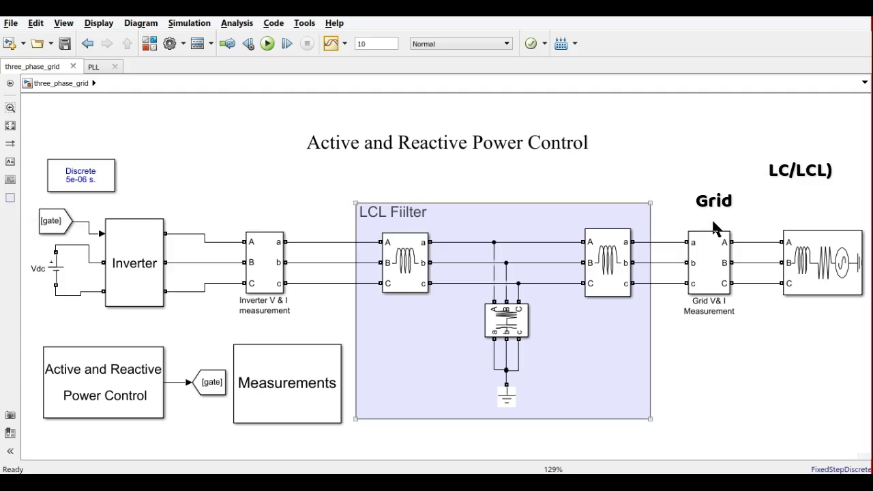
{"action": "left_click", "coordinate": [669, 333]}
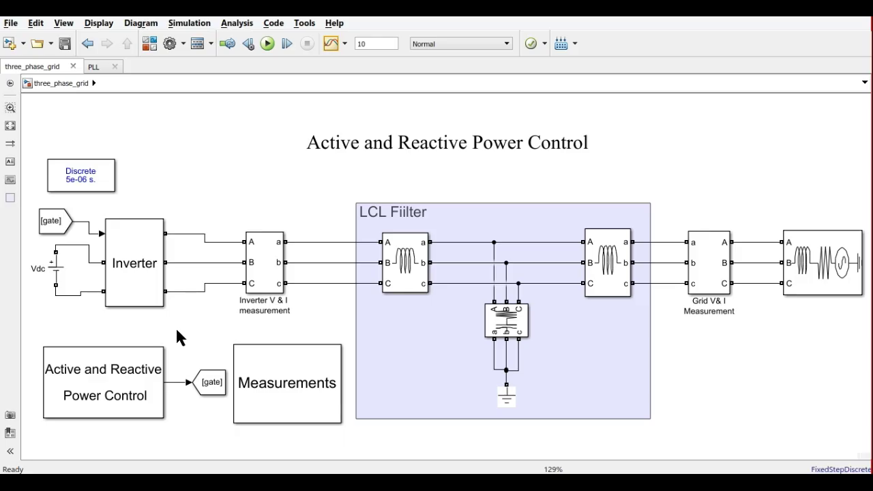
{"action": "left_click", "coordinate": [145, 377]}
- Switch to the LCL_Filter.m script in MATLAB and review the Vdc, Fsw, Fg and S input parameters
{"action": "left_click", "coordinate": [443, 380]}
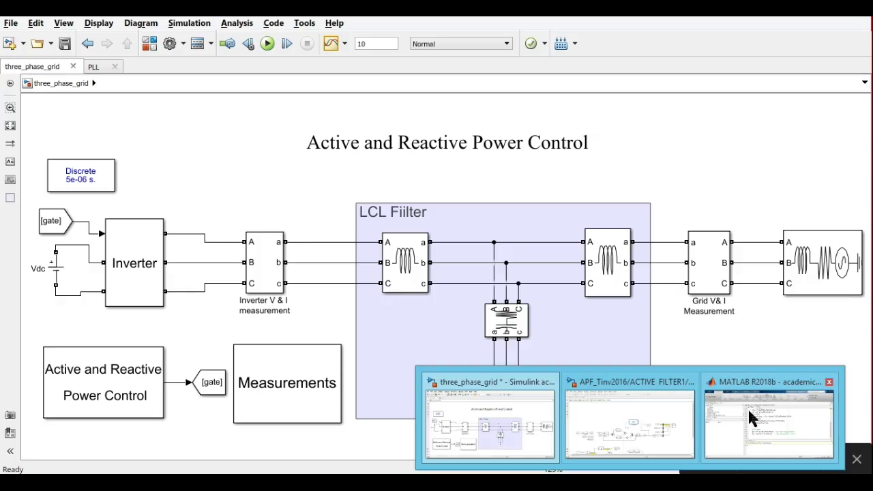
{"action": "left_click", "coordinate": [749, 410]}
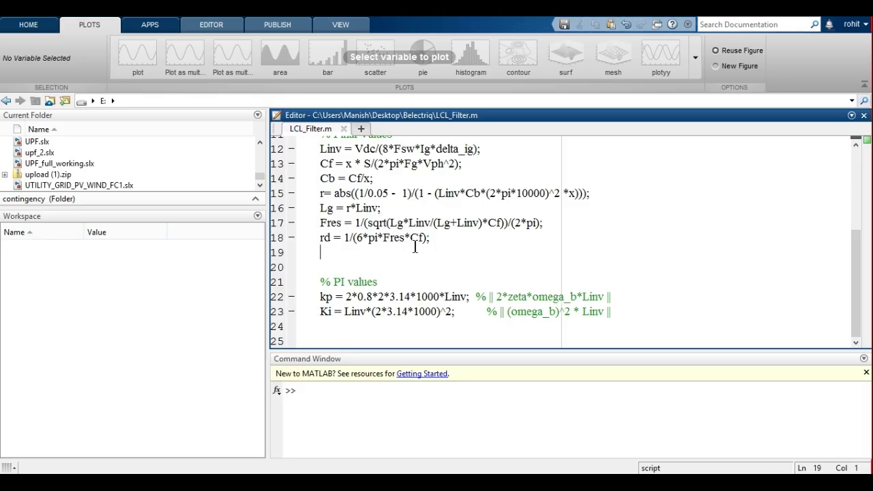
{"action": "scroll", "coordinate": [420, 254], "scroll_direction": "up", "scroll_amount": 4}
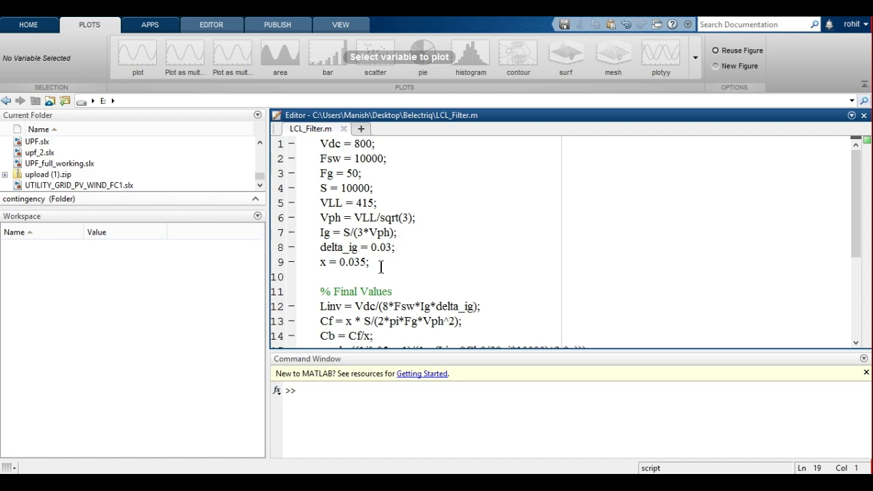
{"action": "left_click_drag", "start_coordinate": [381, 263], "coordinate": [312, 142]}
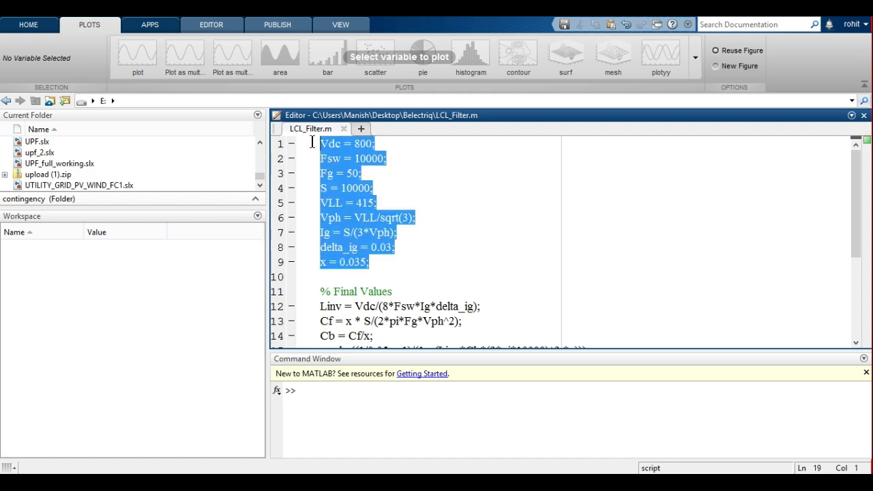
{"action": "left_click_drag", "start_coordinate": [312, 143], "coordinate": [312, 137]}
{"action": "double_click", "coordinate": [330, 144]}
{"action": "double_click", "coordinate": [362, 144]}
{"action": "left_click", "coordinate": [321, 160]}
{"action": "double_click", "coordinate": [330, 159]}
{"action": "double_click", "coordinate": [368, 160]}
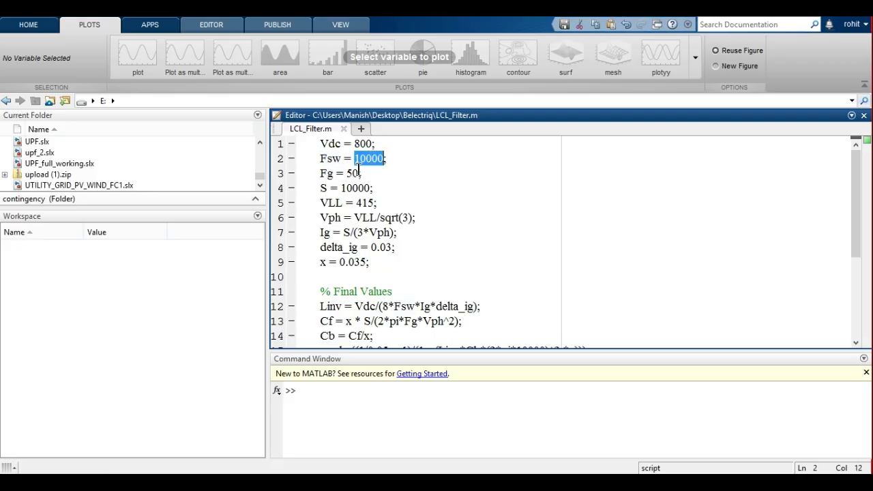
{"action": "double_click", "coordinate": [326, 174]}
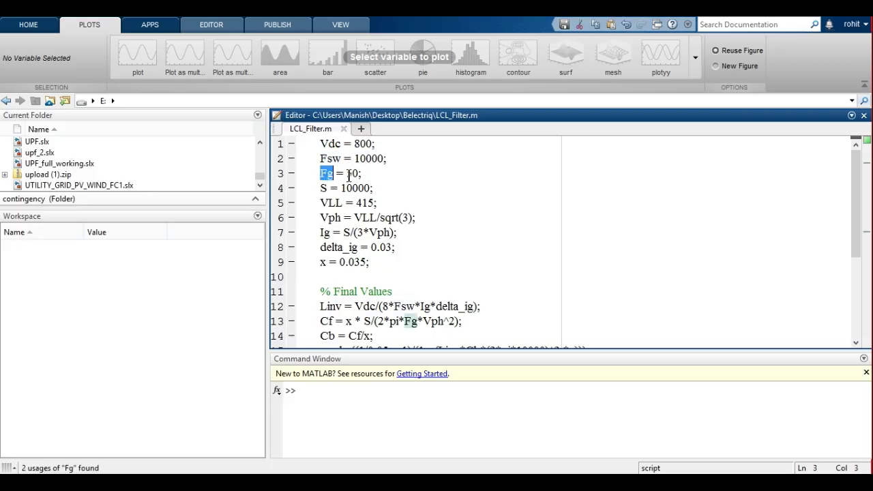
{"action": "double_click", "coordinate": [354, 174]}
{"action": "double_click", "coordinate": [322, 187]}
{"action": "double_click", "coordinate": [357, 186]}
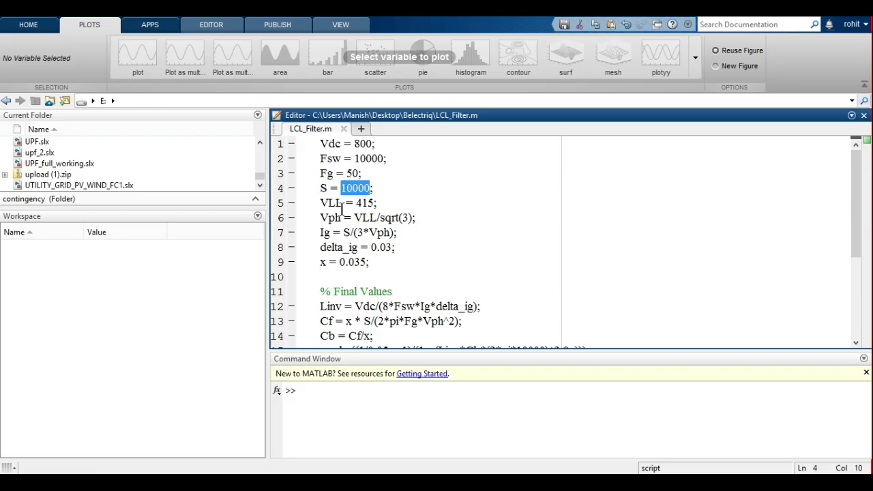
- Review the definitions of VLL, Vph, Ig, delta_ig and x in the script's input parameters
{"action": "left_click", "coordinate": [330, 203]}
{"action": "double_click", "coordinate": [330, 203]}
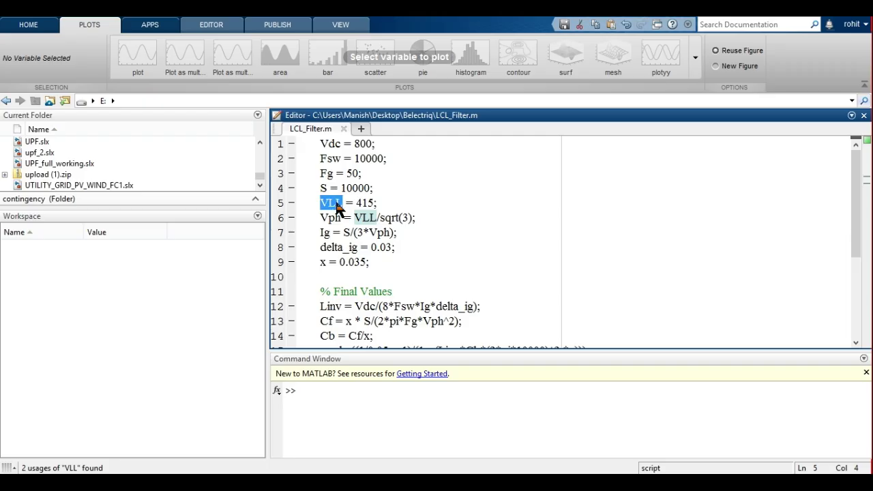
{"action": "double_click", "coordinate": [365, 202]}
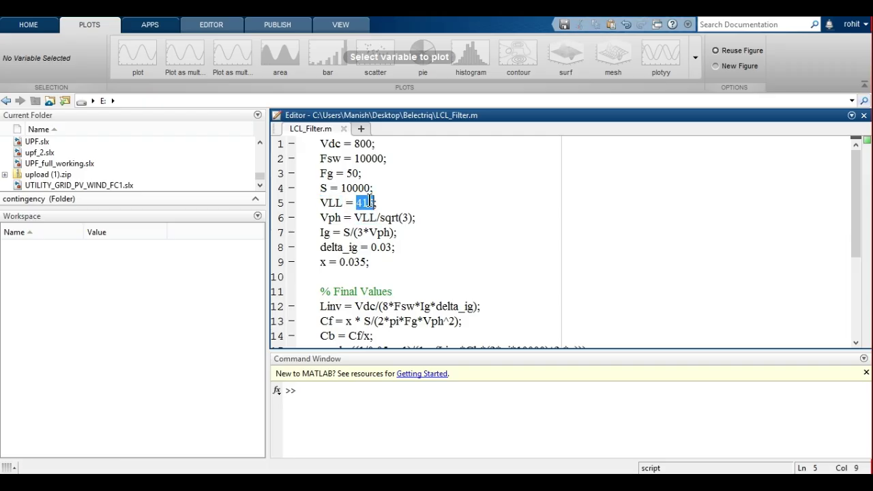
{"action": "double_click", "coordinate": [329, 217]}
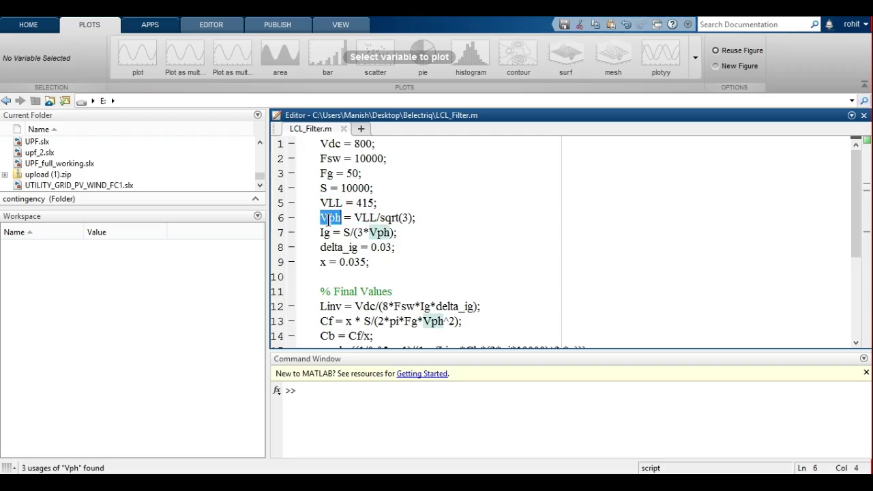
{"action": "double_click", "coordinate": [365, 218]}
{"action": "double_click", "coordinate": [403, 218]}
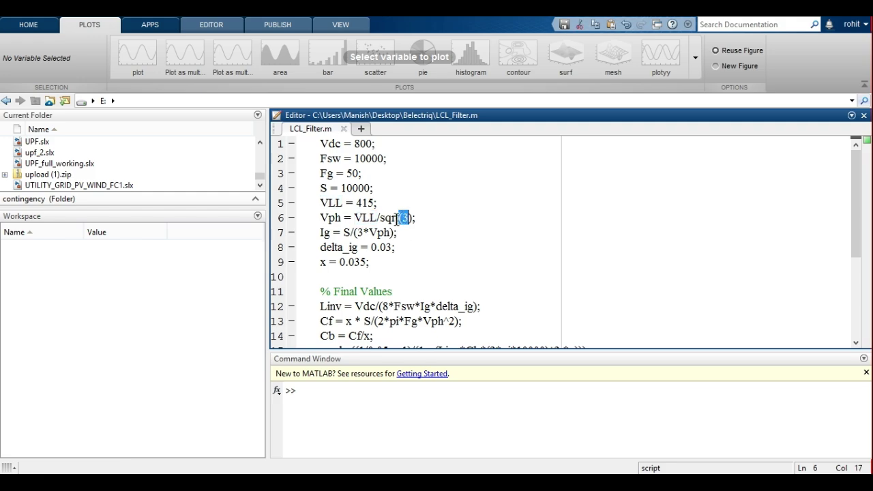
{"action": "double_click", "coordinate": [325, 233]}
{"action": "left_click", "coordinate": [347, 233]}
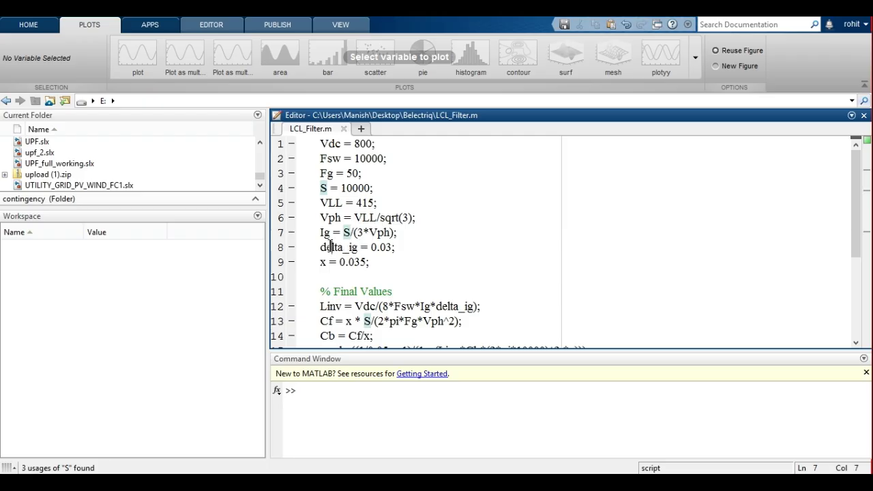
{"action": "double_click", "coordinate": [331, 247]}
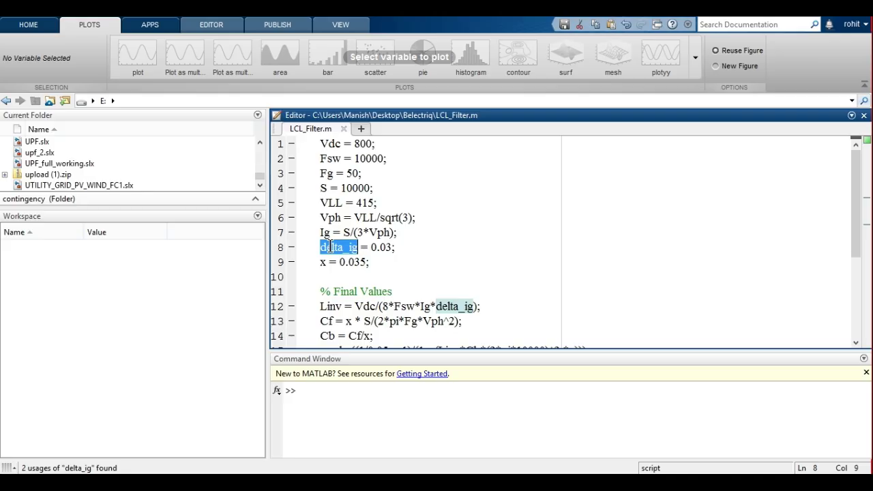
{"action": "left_click", "coordinate": [391, 250]}
{"action": "left_click", "coordinate": [392, 250]}
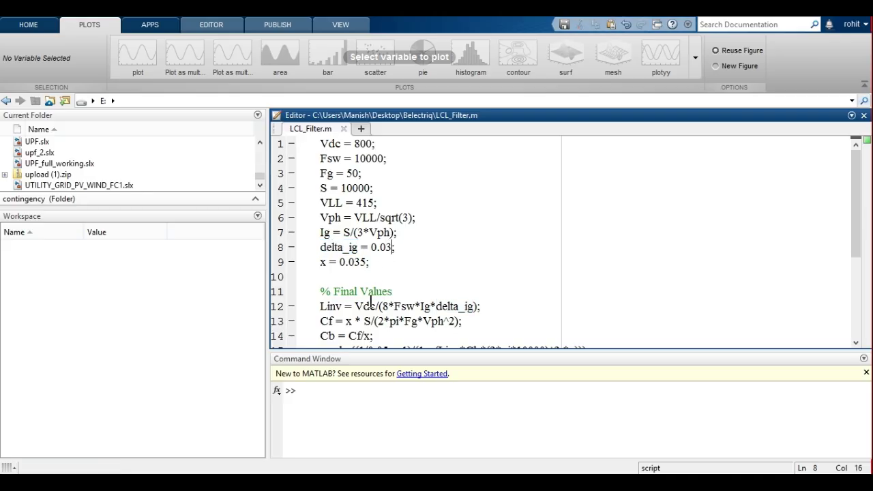
{"action": "left_click_drag", "start_coordinate": [366, 262], "coordinate": [316, 266]}
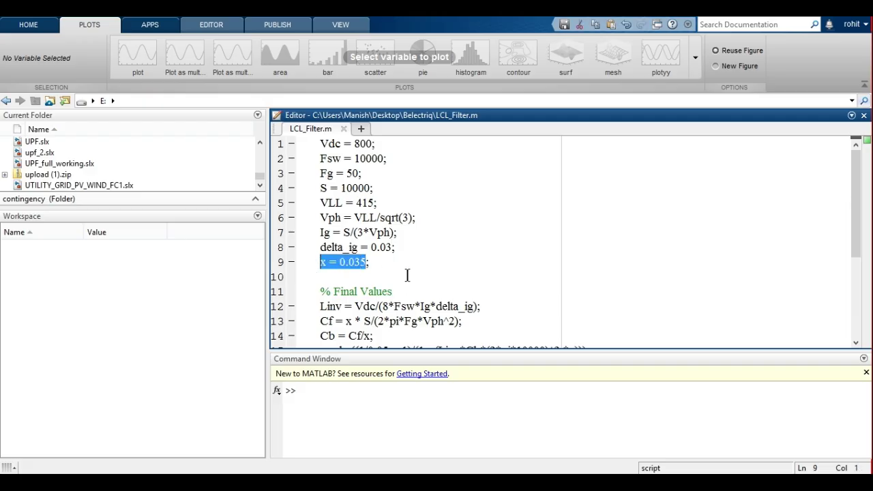
- Examine the Final Values formulas for the filter, including Linv, Cf, Lg, the resonance frequency Fres and the damping resistance rd
{"action": "double_click", "coordinate": [329, 307]}
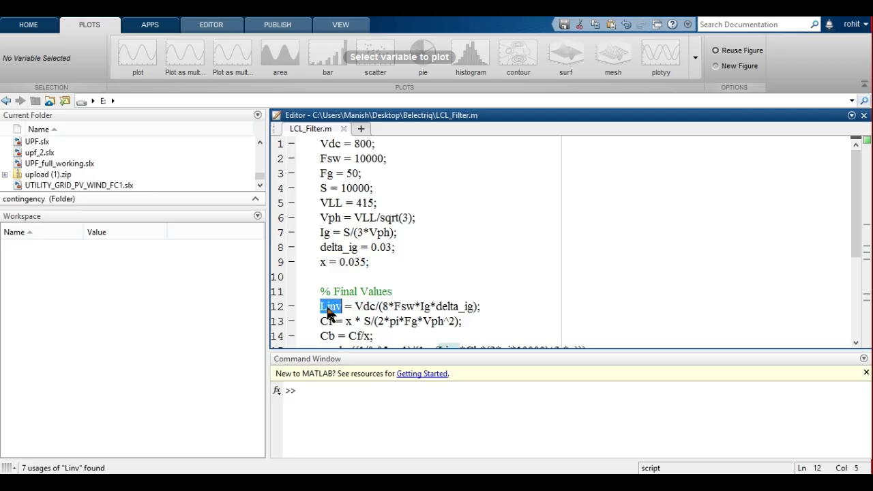
{"action": "left_click", "coordinate": [363, 307]}
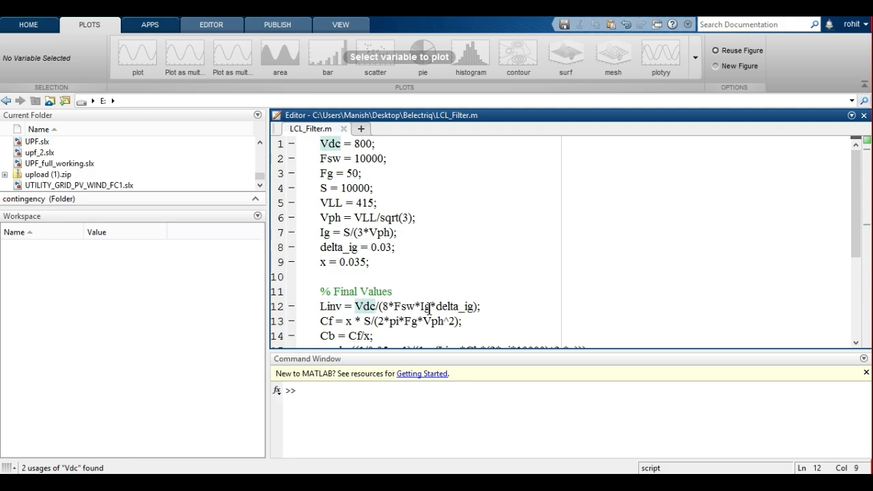
{"action": "double_click", "coordinate": [452, 308]}
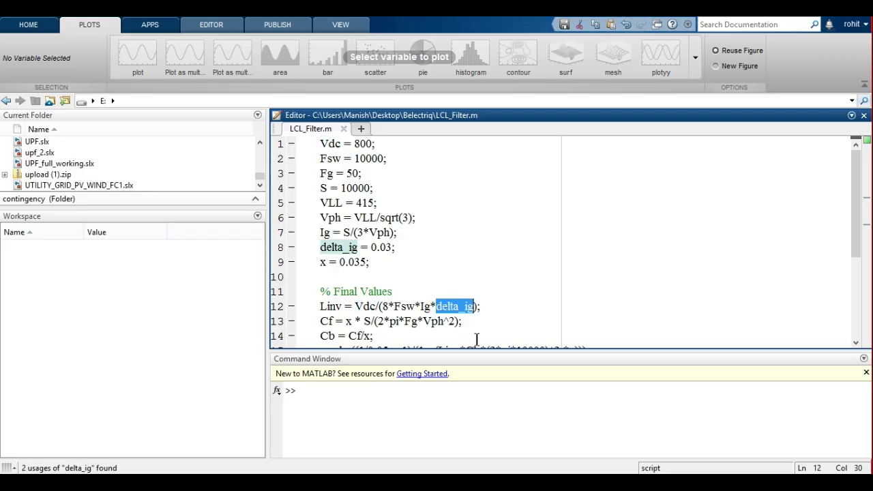
{"action": "left_click", "coordinate": [473, 319]}
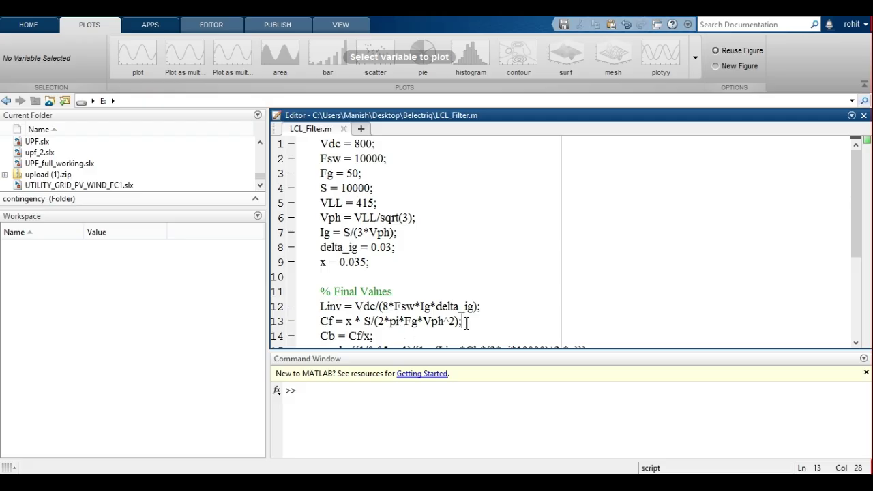
{"action": "scroll", "coordinate": [410, 330], "scroll_direction": "down", "scroll_amount": 4}
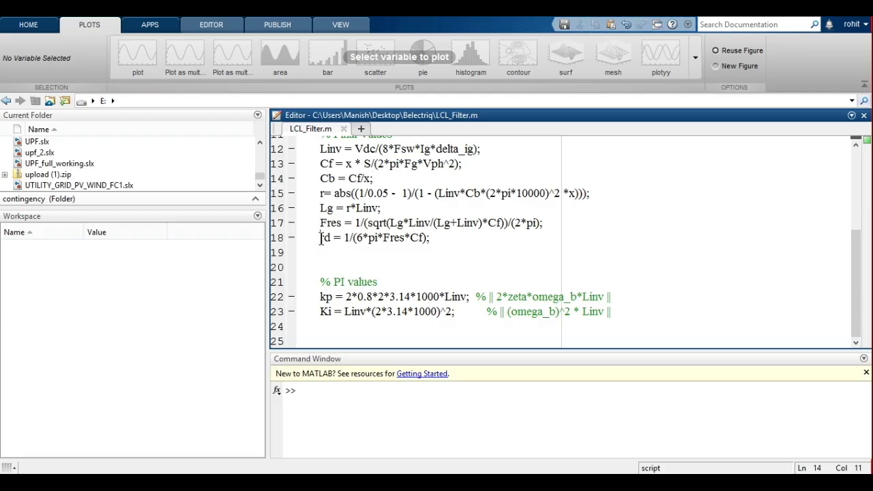
{"action": "left_click_drag", "start_coordinate": [320, 240], "coordinate": [335, 240]}
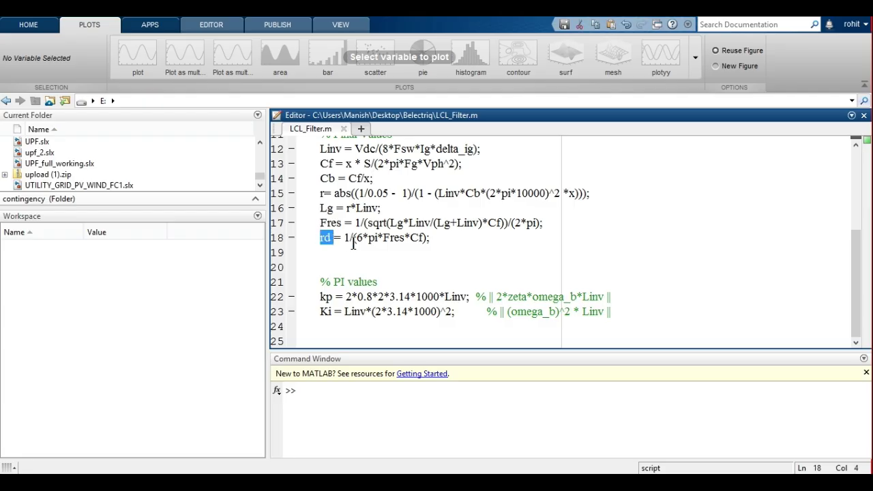
{"action": "left_click_drag", "start_coordinate": [442, 240], "coordinate": [384, 239]}
{"action": "triple_click", "coordinate": [324, 225]}
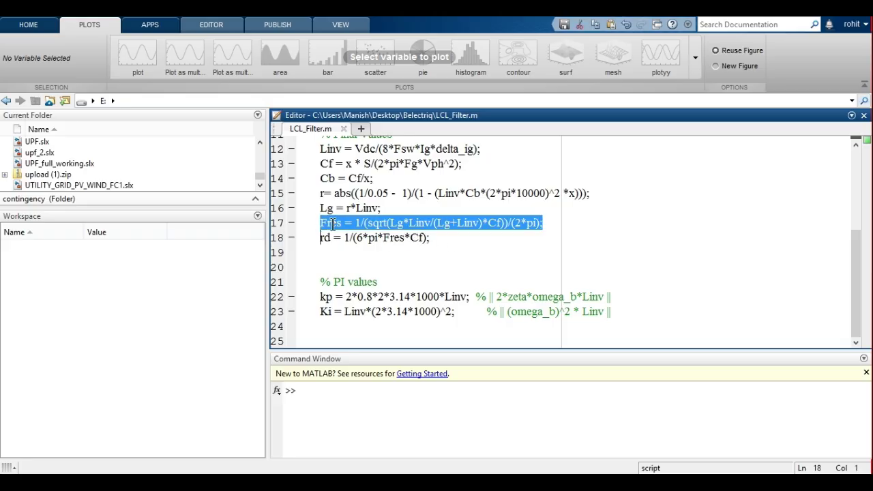
{"action": "left_click", "coordinate": [391, 225]}
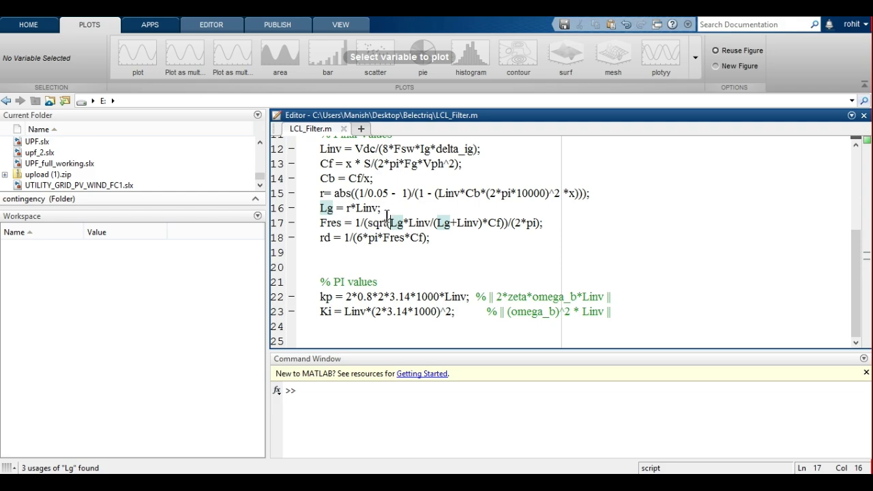
{"action": "left_click", "coordinate": [401, 285]}
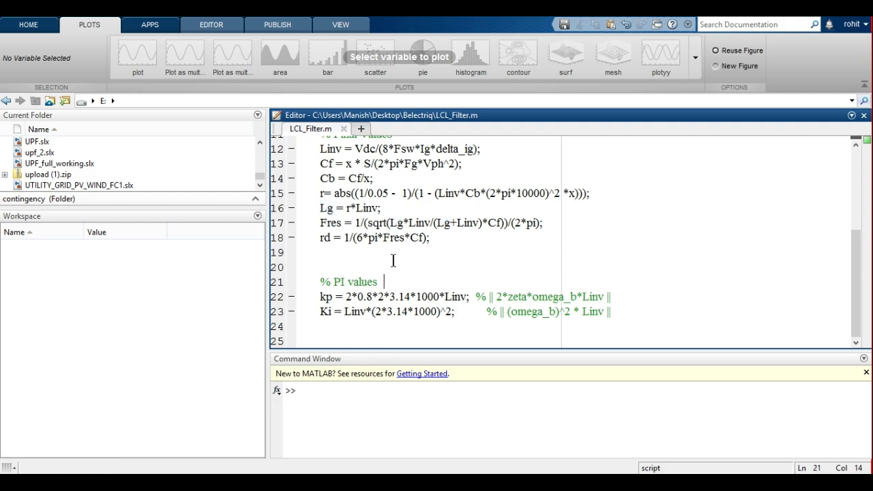
- Evaluate the script from the Vdc definition through the rd formula and check the computed variables in the workspace
{"action": "left_click_drag", "start_coordinate": [449, 239], "coordinate": [288, 106]}
{"action": "right_click", "coordinate": [337, 169]}
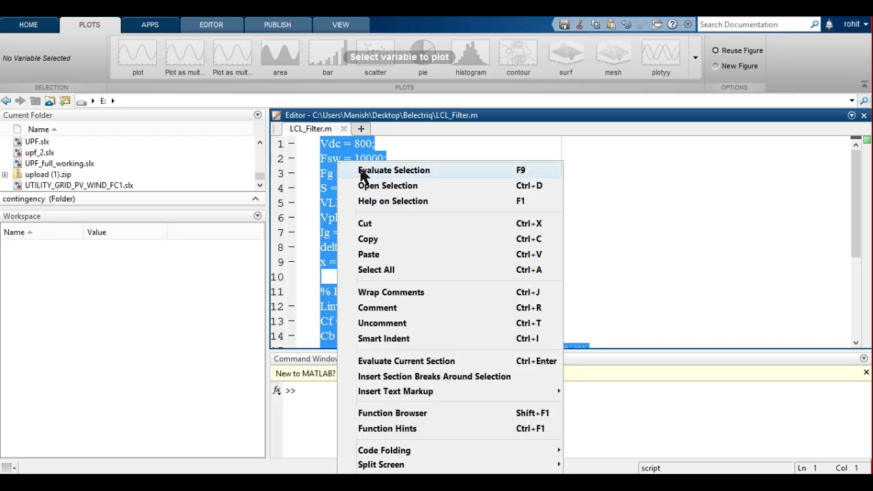
{"action": "left_click", "coordinate": [395, 170]}
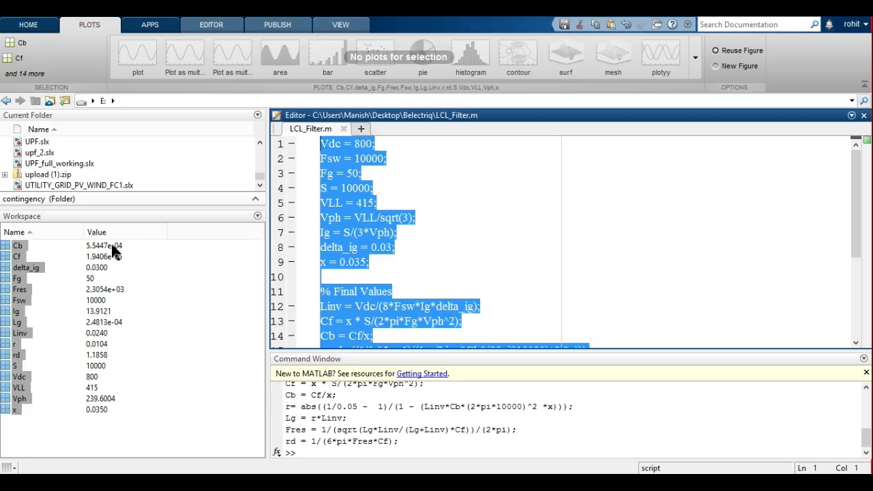
{"action": "left_click", "coordinate": [20, 280]}
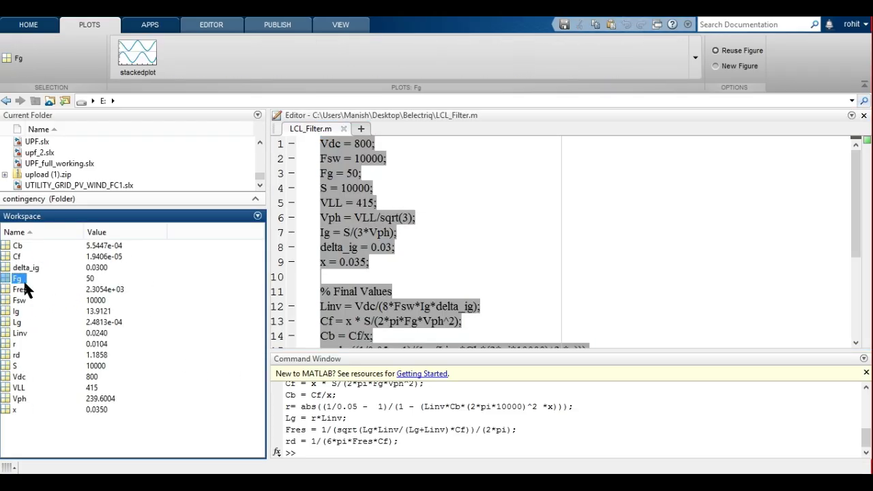
- Review the computed inverter-side inductance Linv, grid-side inductance Lg and resonance frequency Fres in the workspace
{"action": "left_click", "coordinate": [20, 333]}
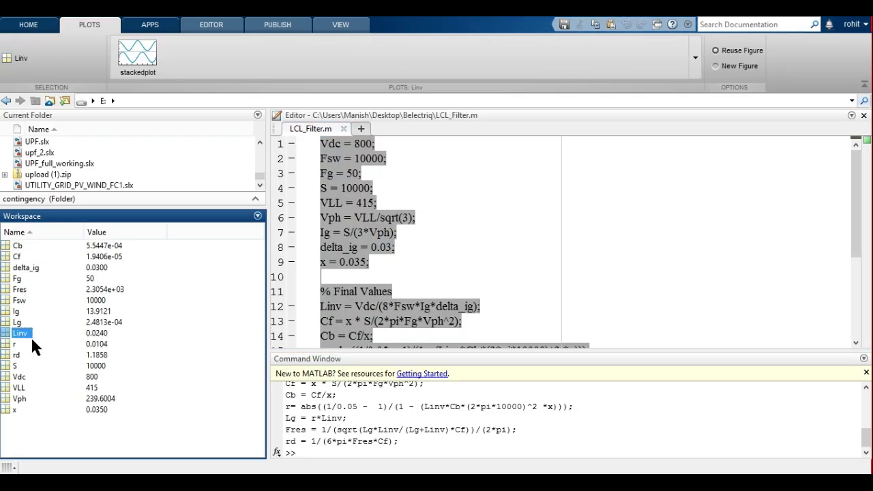
{"action": "left_click", "coordinate": [104, 335]}
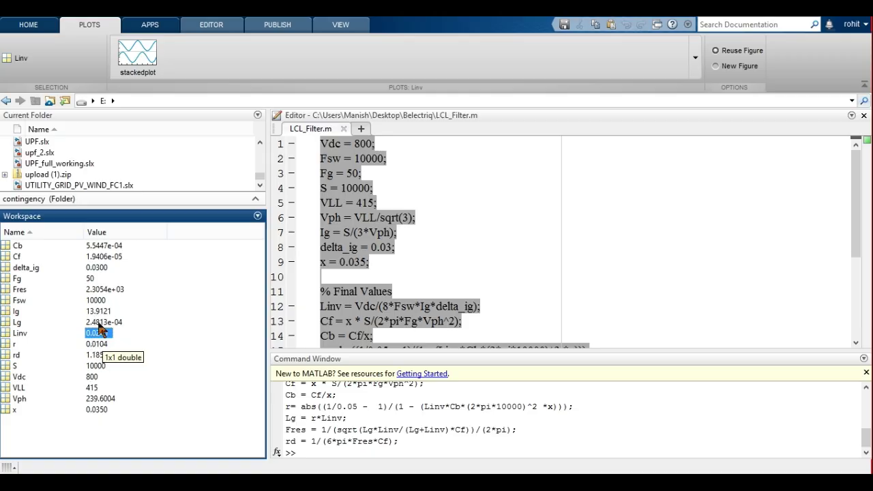
{"action": "left_click", "coordinate": [109, 323]}
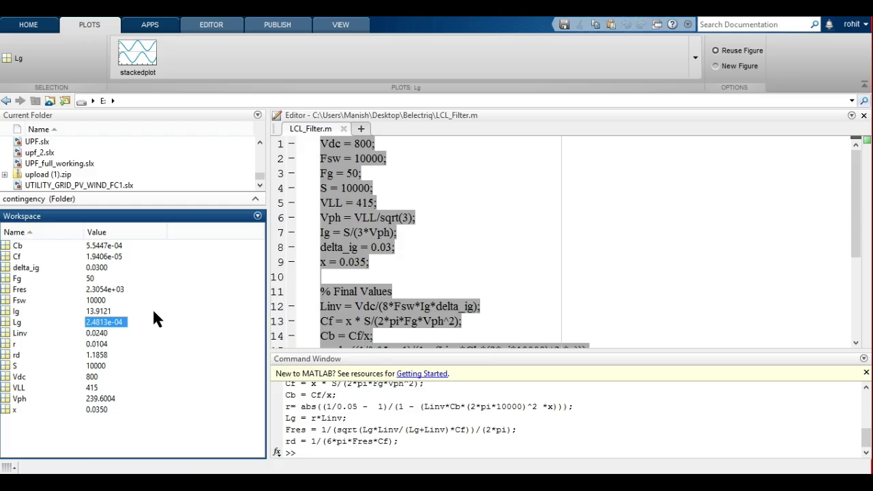
{"action": "left_click", "coordinate": [96, 291]}
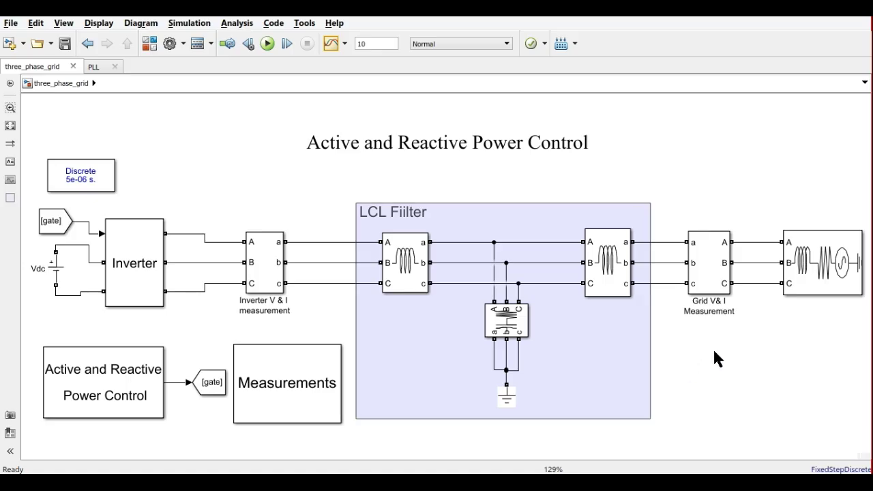
- Set the inductance of the LCL filter's inverter-side RLC branch to 24e-3 H
{"action": "left_click", "coordinate": [409, 266]}
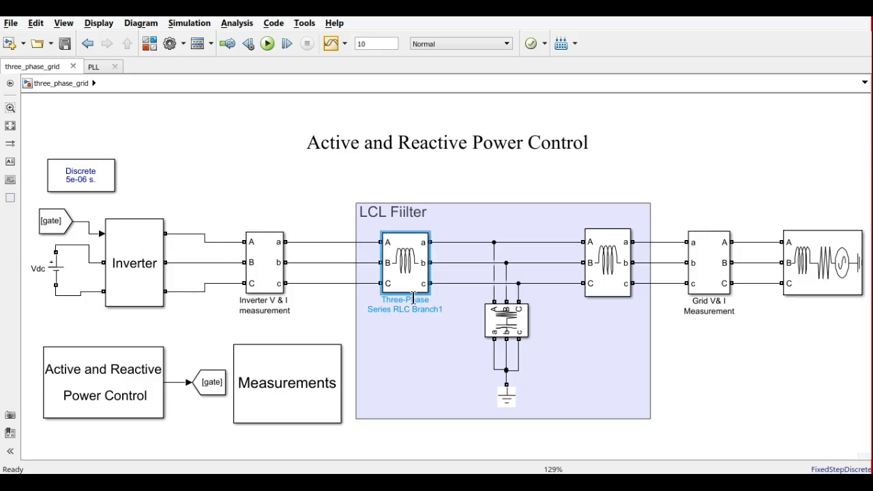
{"action": "double_click", "coordinate": [420, 279]}
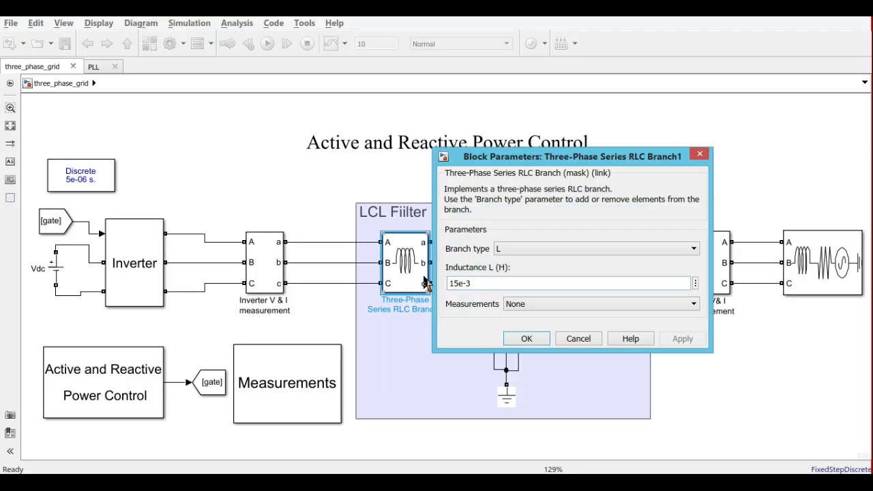
{"action": "double_click", "coordinate": [461, 283]}
{"action": "left_click", "coordinate": [459, 283]}
{"action": "key", "text": "BackSpace"}
{"action": "type", "text": "24"}
{"action": "left_click", "coordinate": [530, 341]}
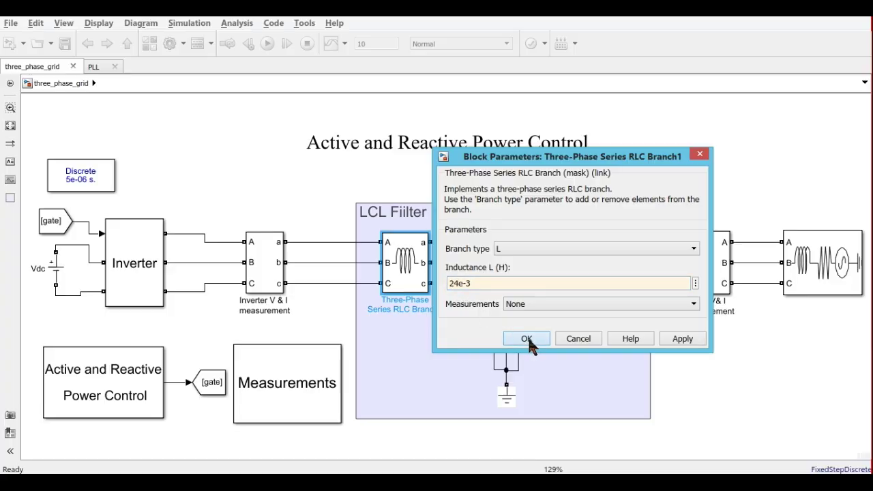
- Check the inductance of the LCL filter's grid-side RLC branch and accept its parameters
{"action": "left_click", "coordinate": [611, 263]}
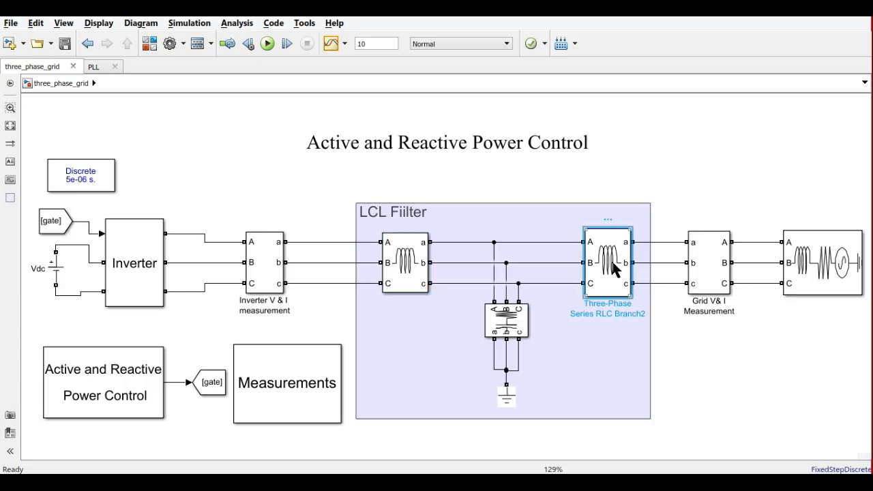
{"action": "double_click", "coordinate": [613, 262]}
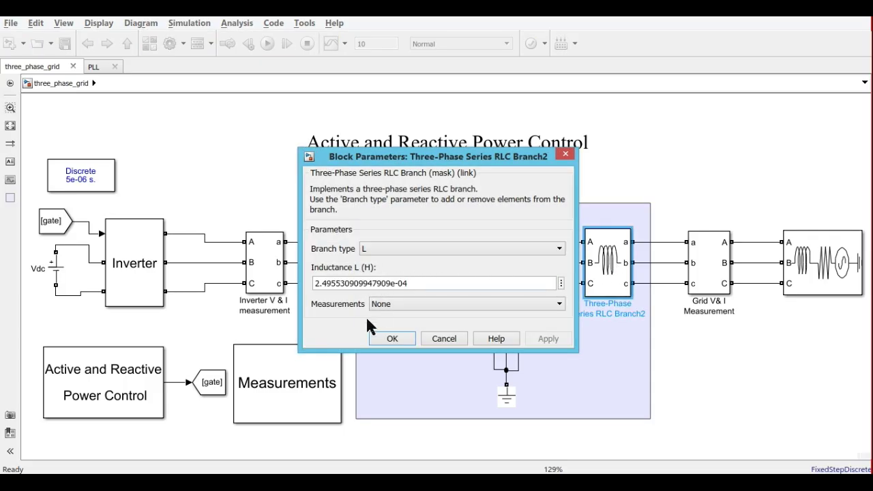
{"action": "triple_click", "coordinate": [433, 285]}
{"action": "left_click", "coordinate": [400, 338]}
- Inspect the capacitance of the LCL filter's shunt RC branch without changing its parameters
{"action": "left_click", "coordinate": [514, 317]}
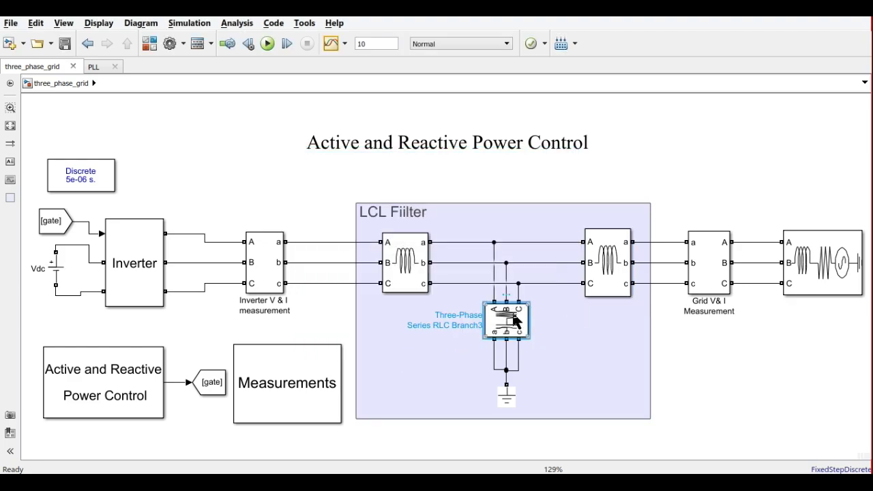
{"action": "double_click", "coordinate": [514, 320]}
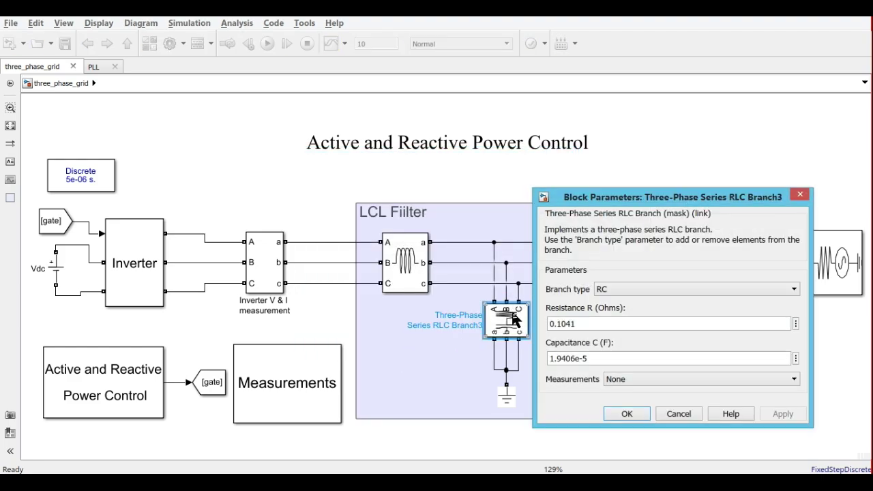
{"action": "triple_click", "coordinate": [601, 359]}
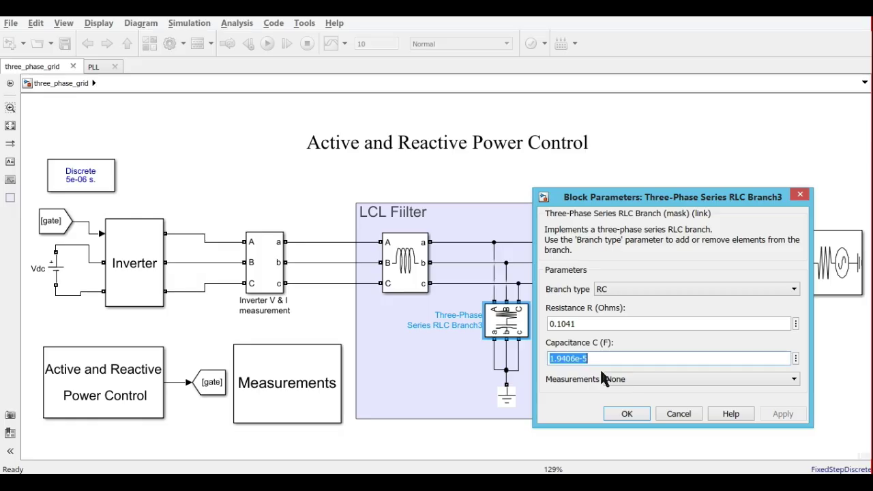
{"action": "left_click", "coordinate": [679, 415]}
- Switch to MATLAB and look up the computed filter capacitance Cf in the workspace
{"action": "mouse_move", "coordinate": [579, 469]}
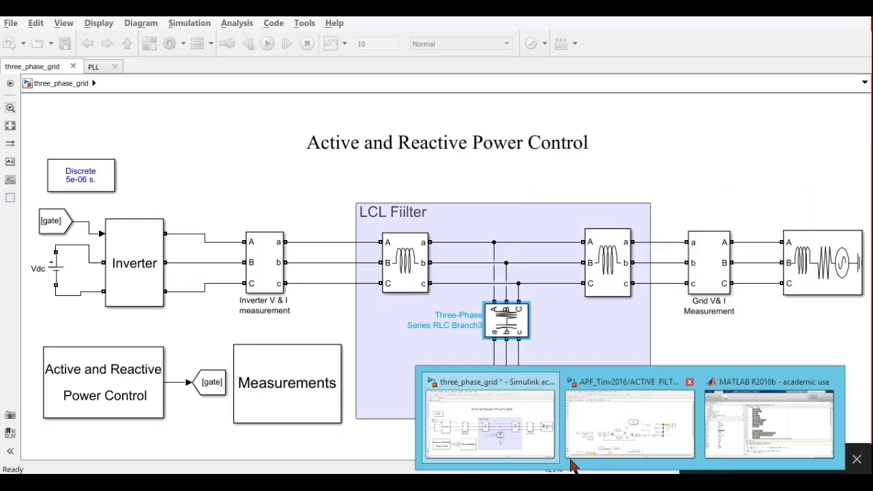
{"action": "left_click", "coordinate": [746, 409]}
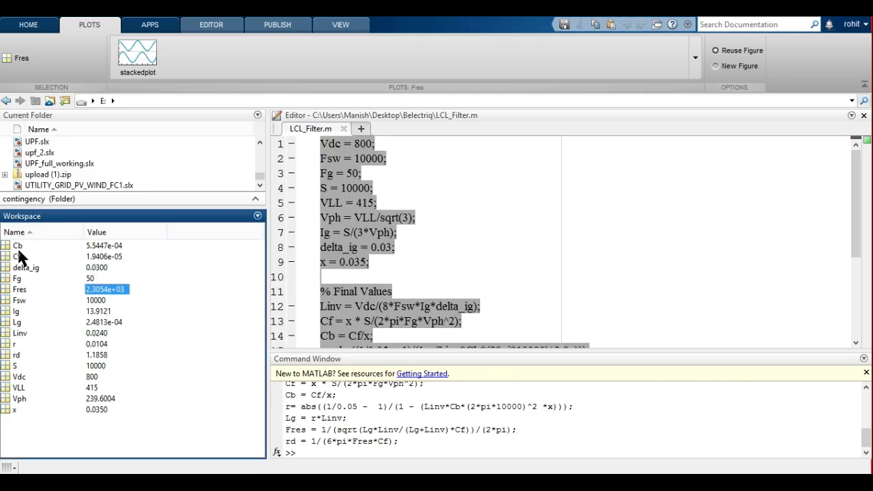
{"action": "left_click", "coordinate": [26, 268]}
{"action": "double_click", "coordinate": [122, 258]}
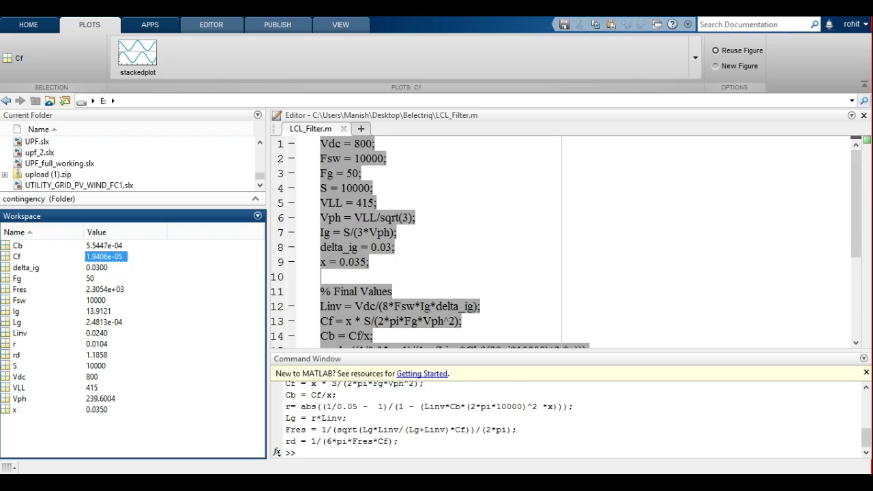
- Return to the three_phase_grid model in Simulink and recheck the resistance and capacitance of the filter's shunt RC branch
{"action": "left_click", "coordinate": [498, 426]}
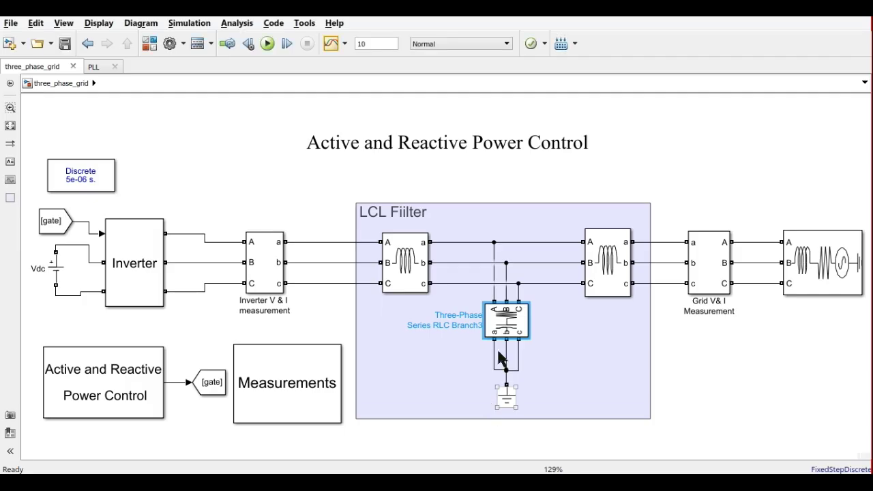
{"action": "double_click", "coordinate": [519, 318]}
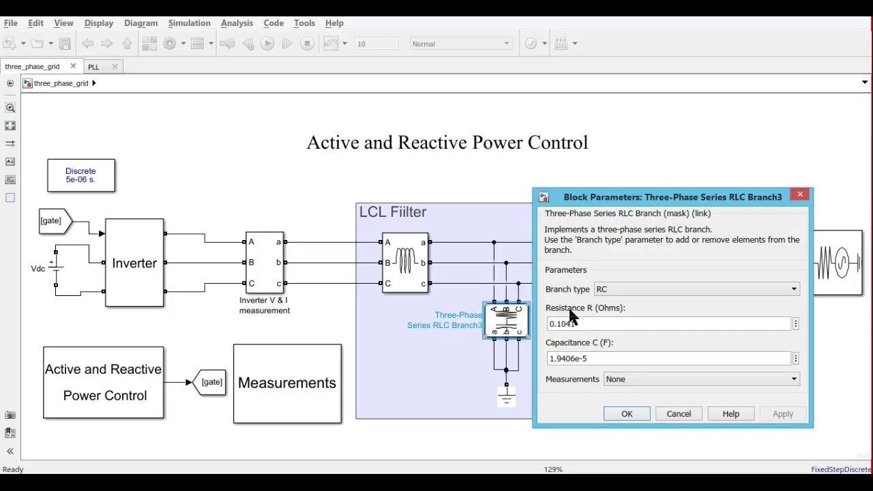
{"action": "left_click", "coordinate": [625, 413]}
{"action": "left_click", "coordinate": [698, 368]}
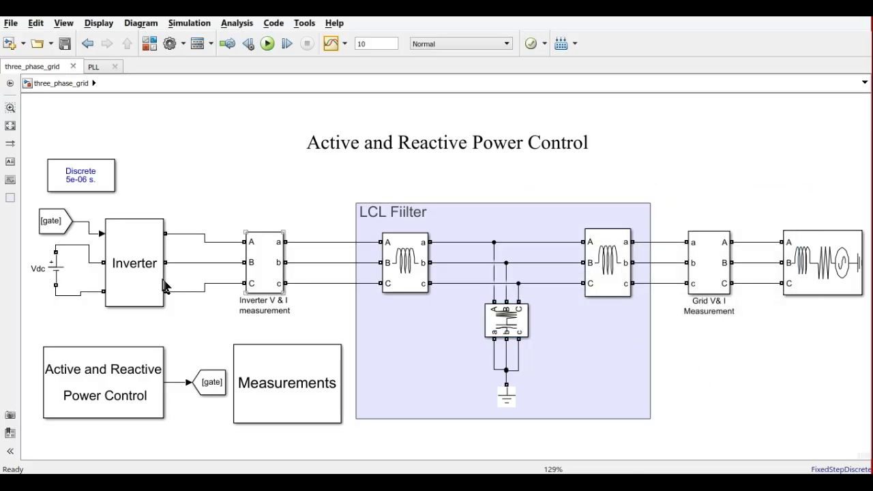
- Set both the phase-to-phase voltage and the base voltage of the three-phase grid source to 415 Vrms
{"action": "left_click", "coordinate": [857, 273]}
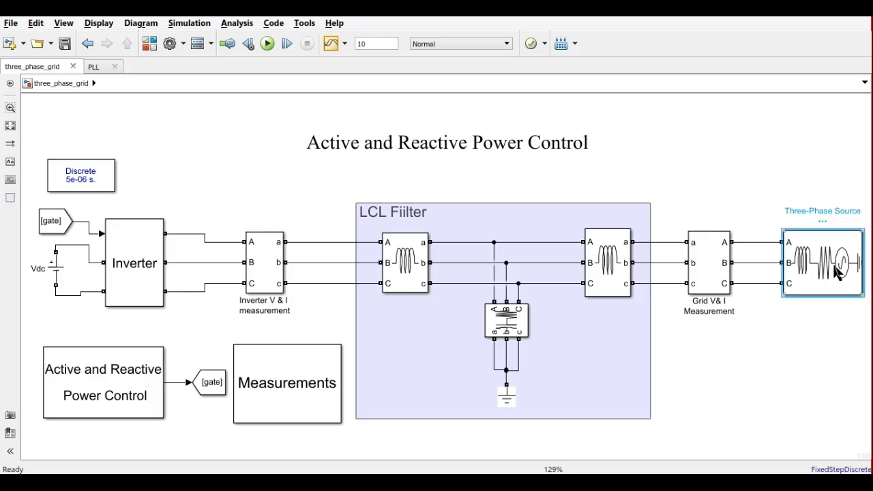
{"action": "double_click", "coordinate": [836, 269]}
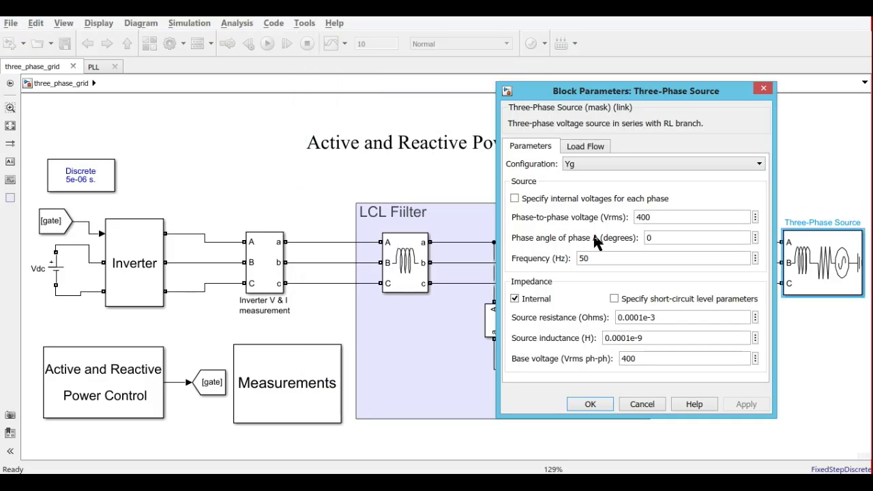
{"action": "double_click", "coordinate": [656, 216]}
{"action": "type", "text": "415"}
{"action": "double_click", "coordinate": [661, 240]}
{"action": "double_click", "coordinate": [658, 259]}
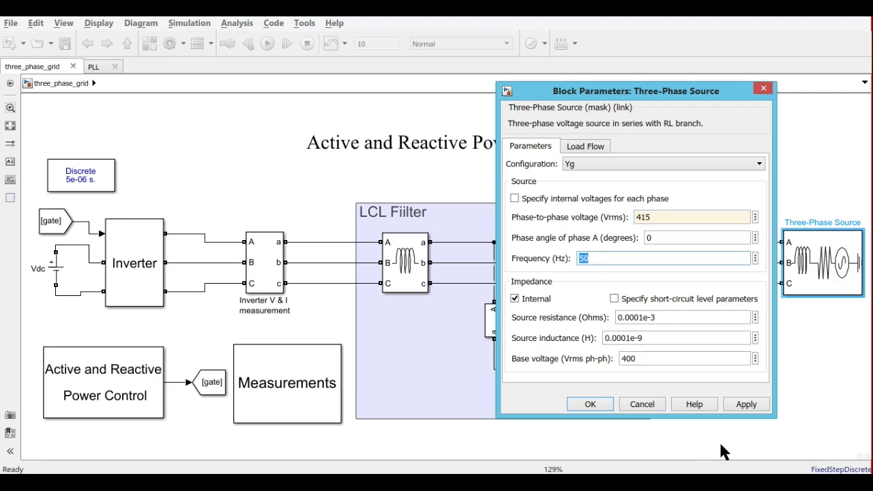
{"action": "double_click", "coordinate": [655, 358]}
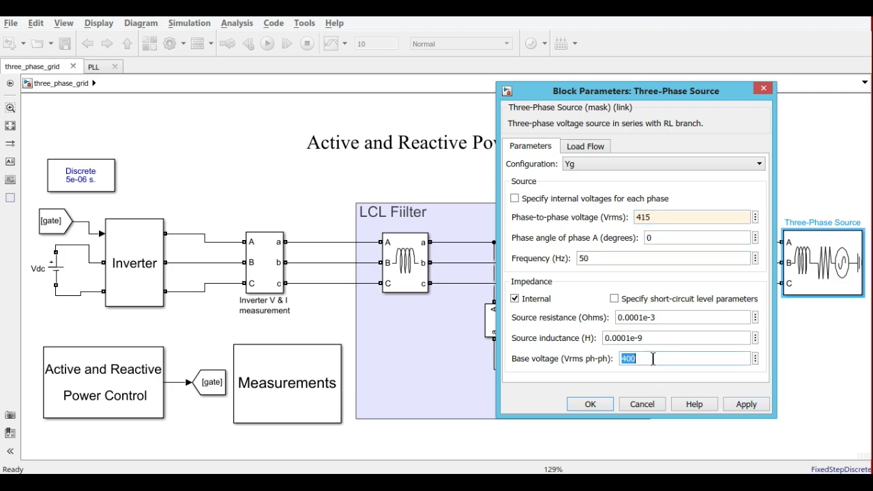
{"action": "type", "text": "415"}
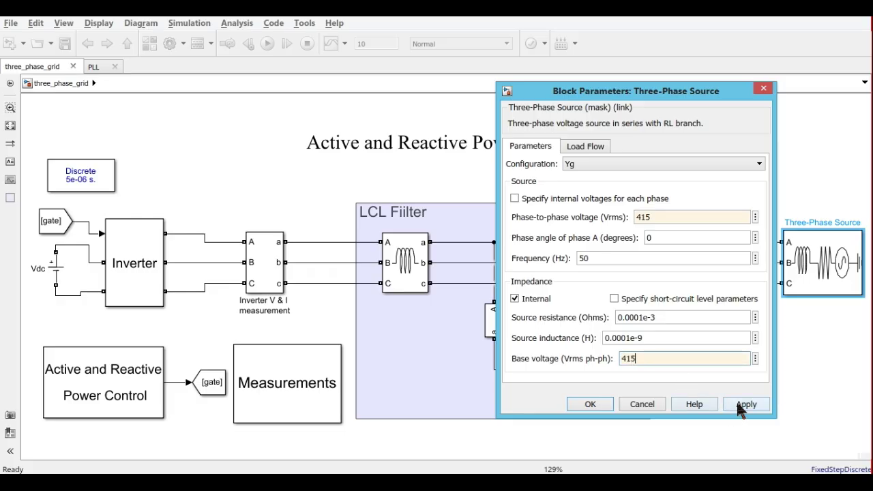
- Review the grid source's configuration options and load flow generator type, keep Yg, and accept the source parameters
{"action": "left_click", "coordinate": [579, 167]}
{"action": "left_click", "coordinate": [579, 167]}
{"action": "left_click", "coordinate": [580, 168]}
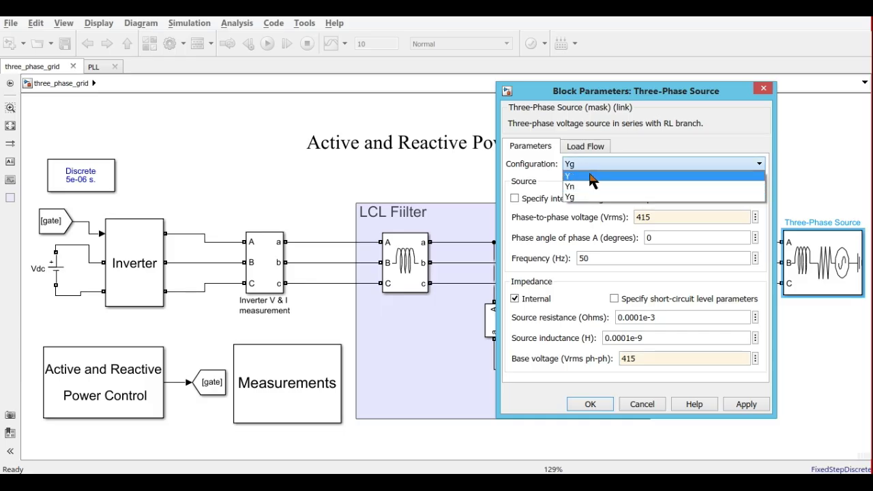
{"action": "left_click", "coordinate": [592, 162]}
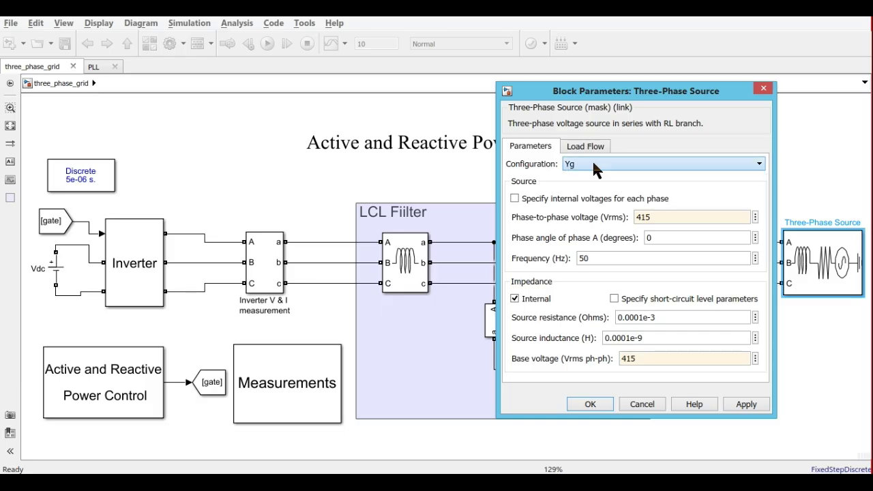
{"action": "left_click", "coordinate": [577, 146]}
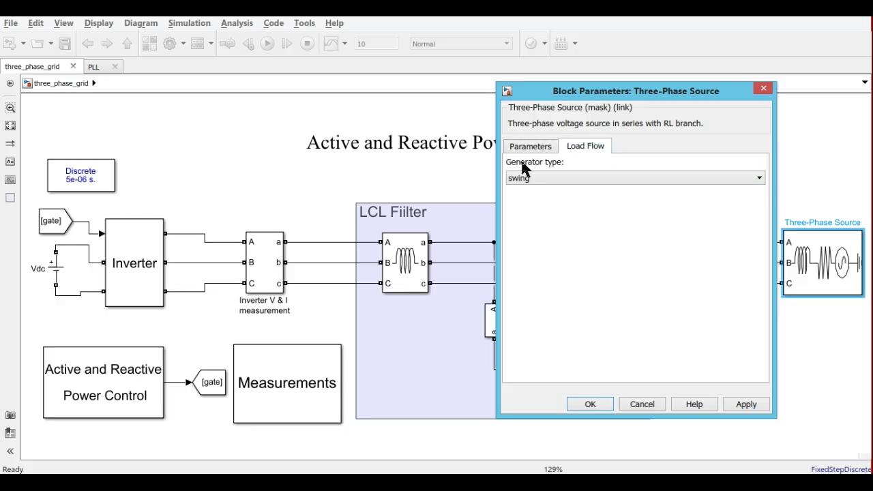
{"action": "left_click", "coordinate": [590, 405]}
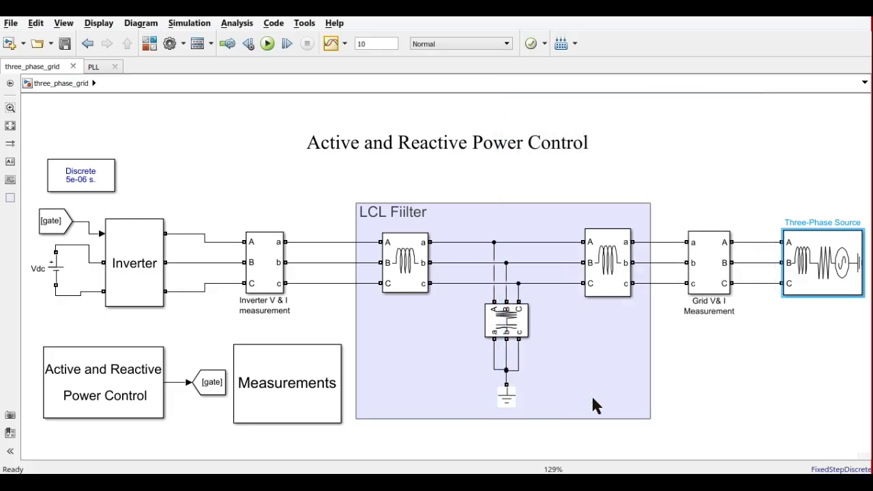
{"action": "left_click", "coordinate": [711, 394]}
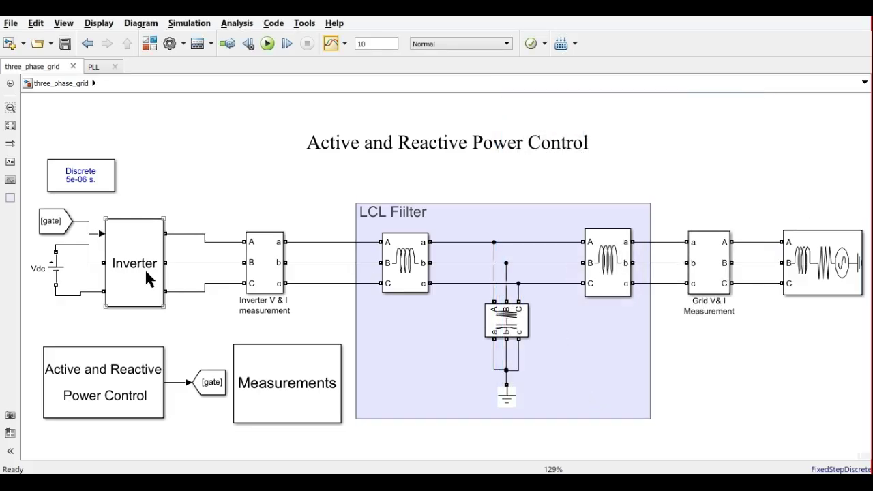
- Check the amplitude of the Vdc source feeding the inverter and accept its parameters
{"action": "double_click", "coordinate": [59, 271]}
{"action": "double_click", "coordinate": [134, 272]}
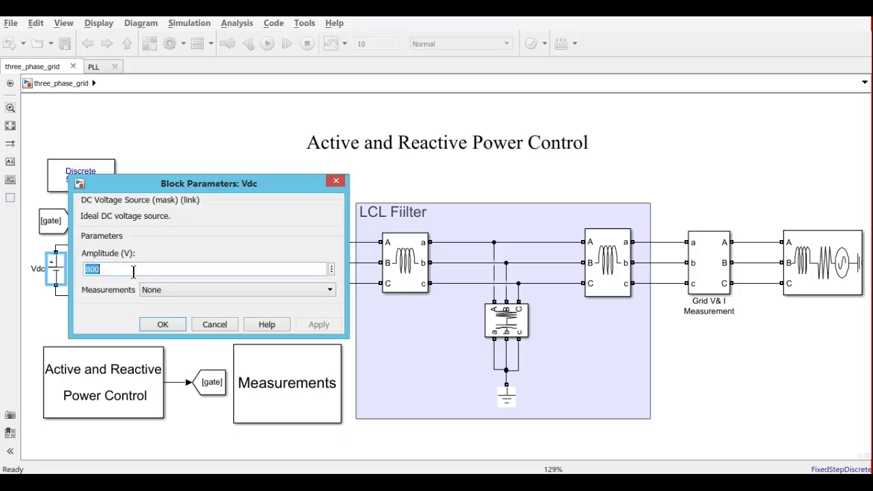
{"action": "left_click", "coordinate": [163, 329]}
- Open the Inverter subsystem and examine the six-switch IGBT/Diode bridge and its first leg
{"action": "left_click", "coordinate": [155, 296]}
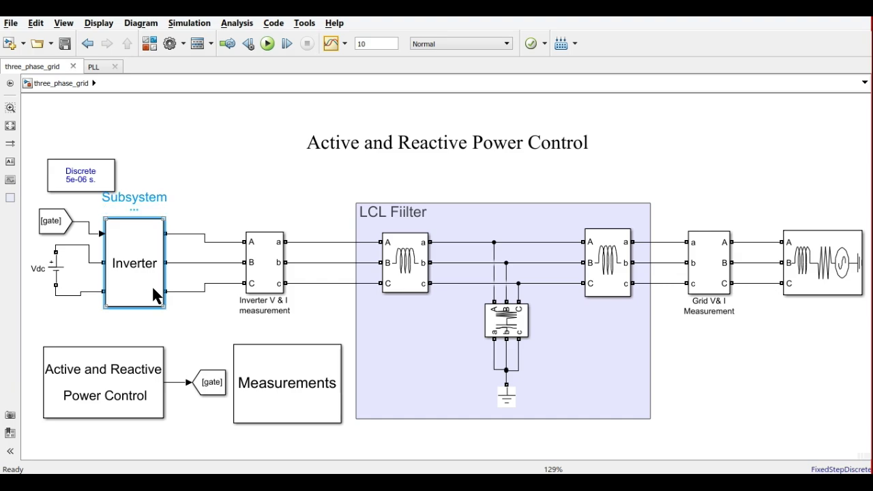
{"action": "double_click", "coordinate": [155, 297]}
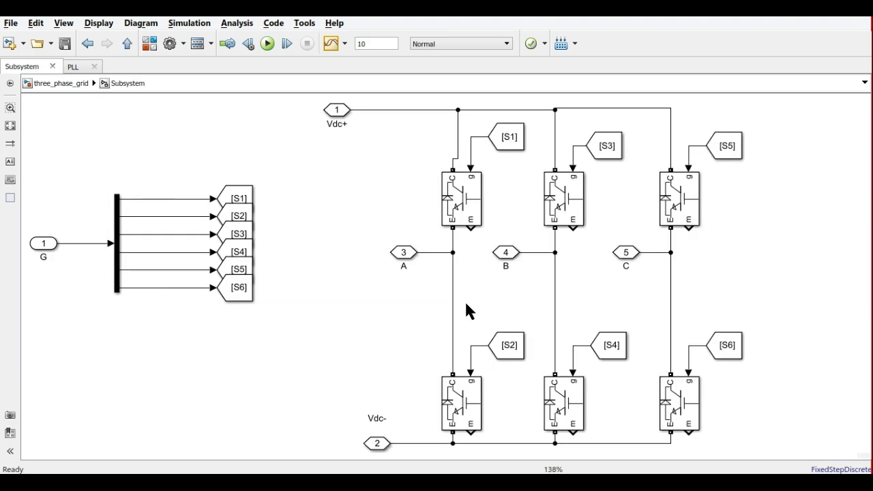
{"action": "left_click_drag", "start_coordinate": [394, 174], "coordinate": [716, 376]}
{"action": "left_click", "coordinate": [816, 261]}
{"action": "left_click", "coordinate": [453, 198]}
{"action": "left_click", "coordinate": [452, 421]}
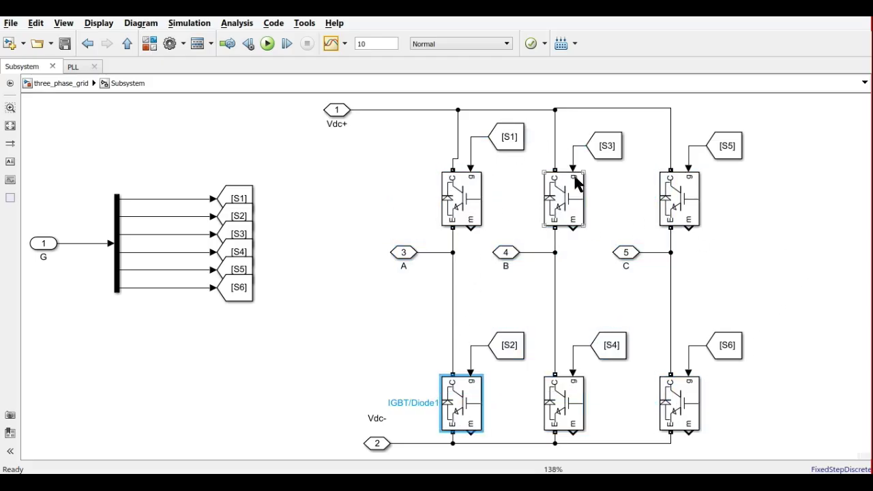
- Trace the gate signals S1 to S6 to the switches of the three inverter legs and return to the top-level model
{"action": "left_click", "coordinate": [243, 200]}
{"action": "left_click", "coordinate": [498, 135]}
{"action": "left_click", "coordinate": [511, 347]}
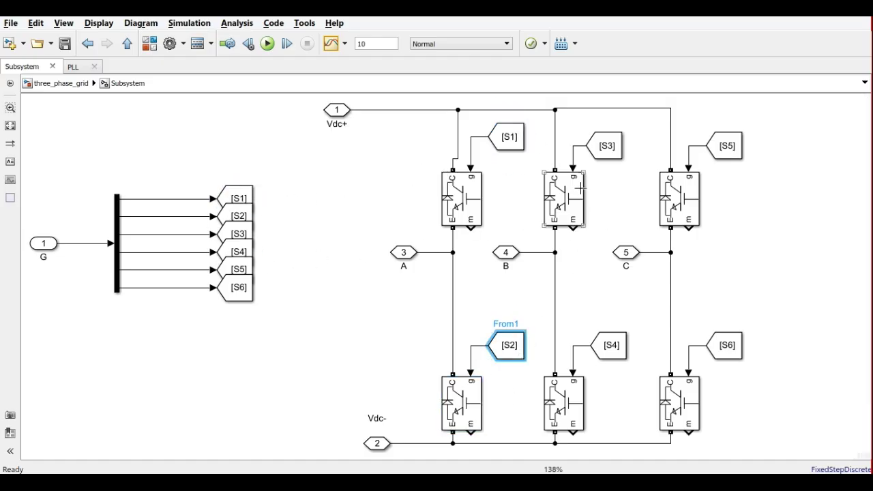
{"action": "left_click", "coordinate": [605, 151]}
{"action": "left_click", "coordinate": [630, 330]}
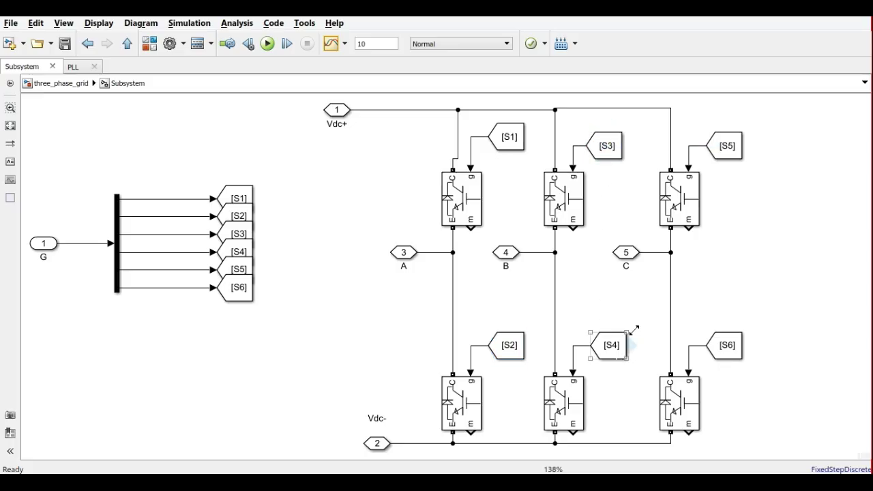
{"action": "left_click", "coordinate": [726, 352]}
{"action": "left_click", "coordinate": [774, 275]}
{"action": "left_click", "coordinate": [56, 85]}
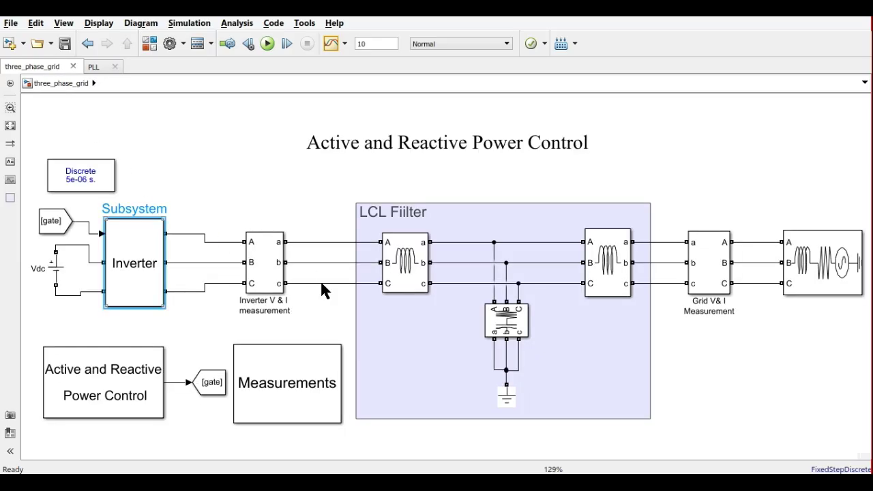
- Open the Active and Reactive Power Control subsystem and enter its Phase Locked Loop (PLL) block
{"action": "left_click", "coordinate": [193, 185]}
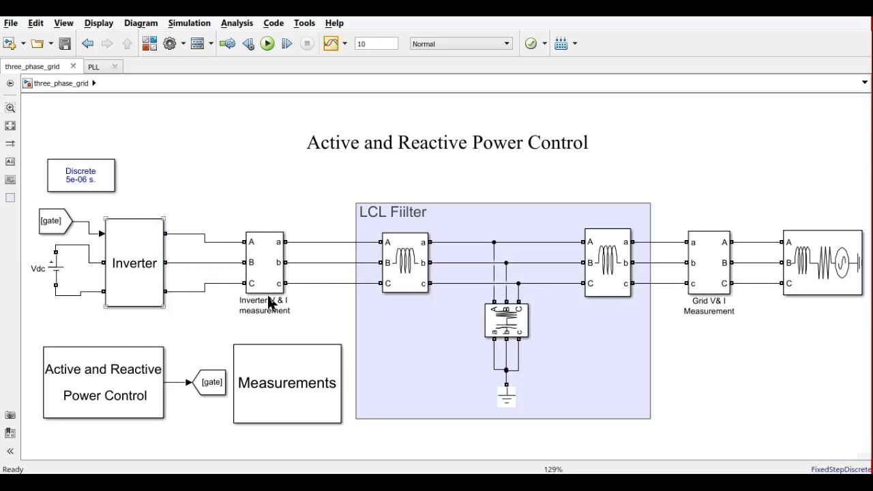
{"action": "left_click", "coordinate": [109, 404]}
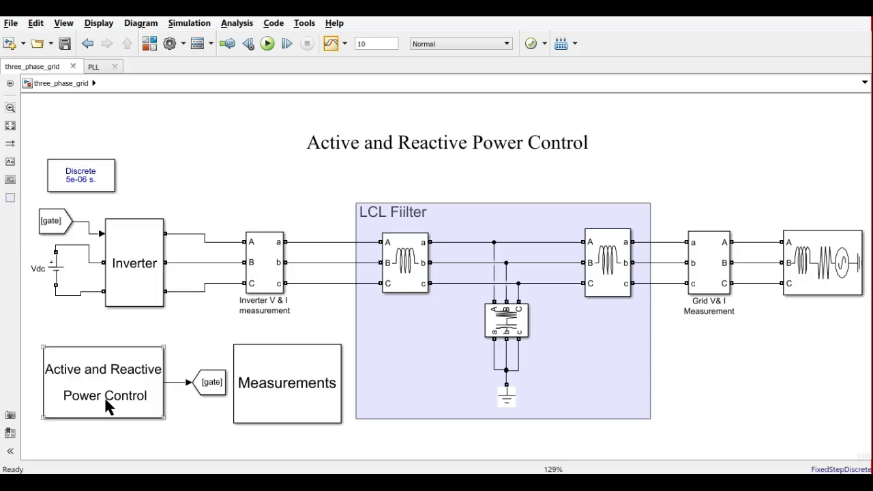
{"action": "double_click", "coordinate": [108, 405]}
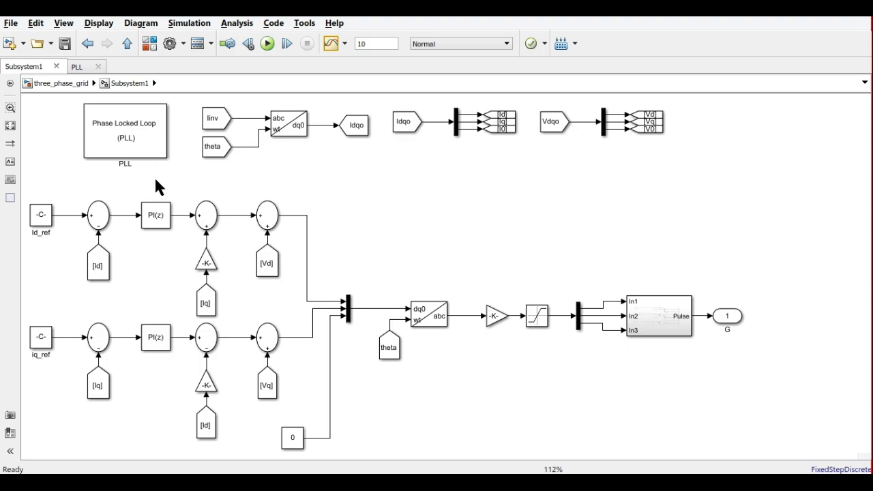
{"action": "left_click", "coordinate": [149, 154]}
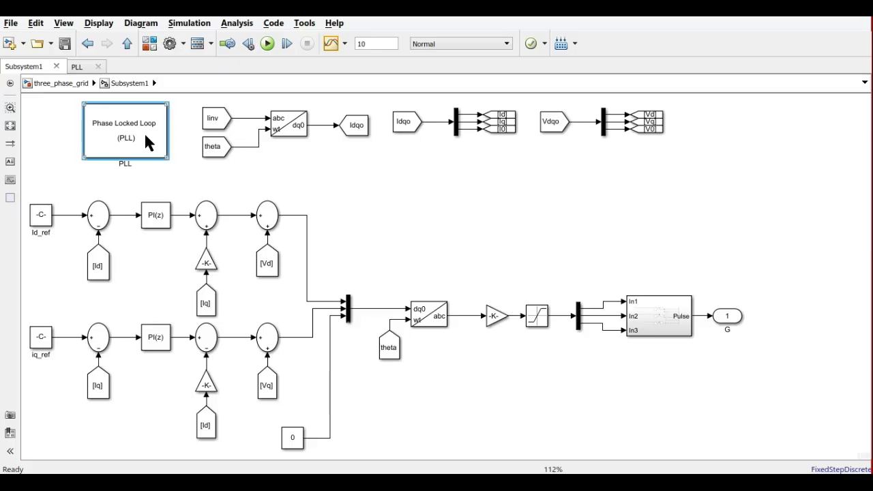
{"action": "double_click", "coordinate": [148, 141]}
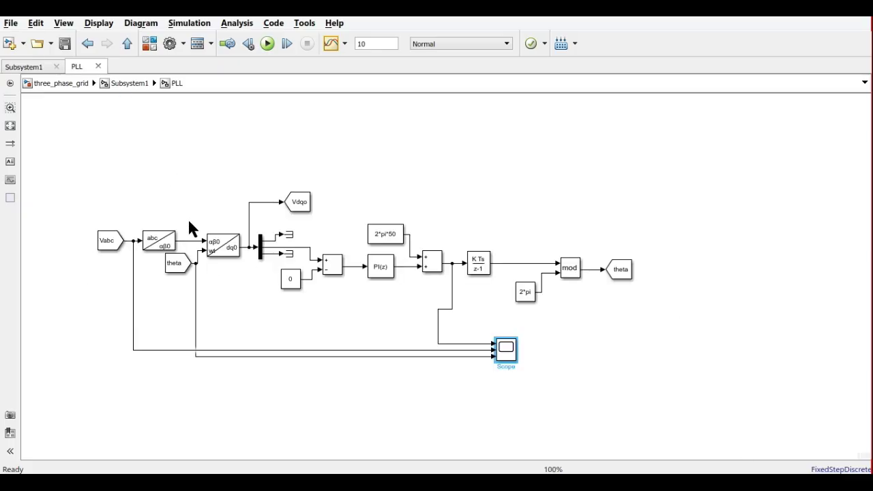
- Trace the Vabc signal through the abc to Alpha-Beta-Zero and Alpha-Beta-Zero to dq0 transformations in the PLL
{"action": "left_click", "coordinate": [109, 247]}
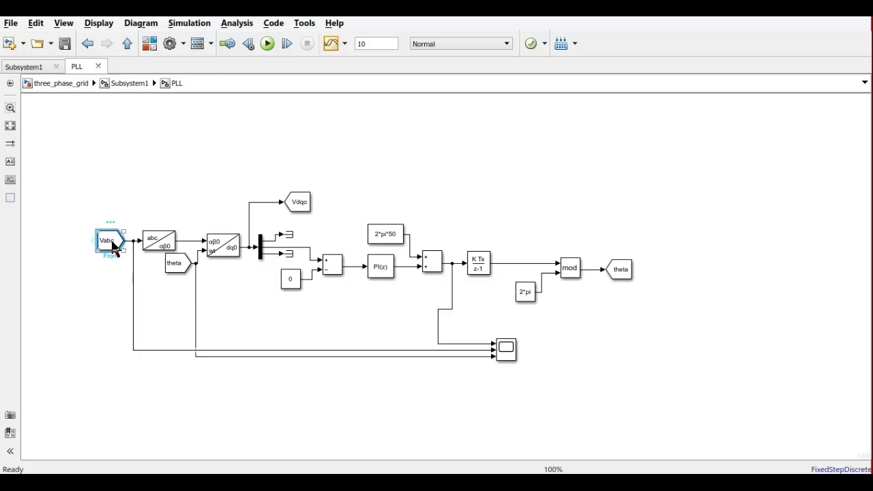
{"action": "left_click", "coordinate": [172, 244]}
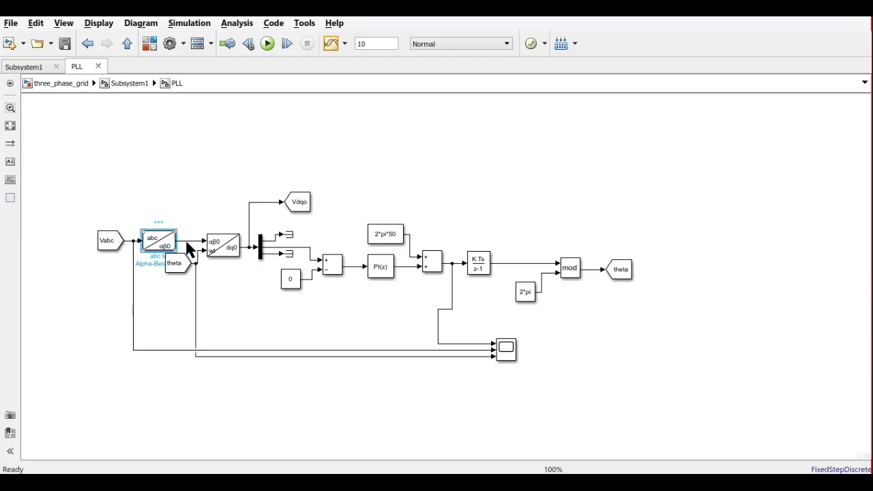
{"action": "left_click", "coordinate": [230, 251]}
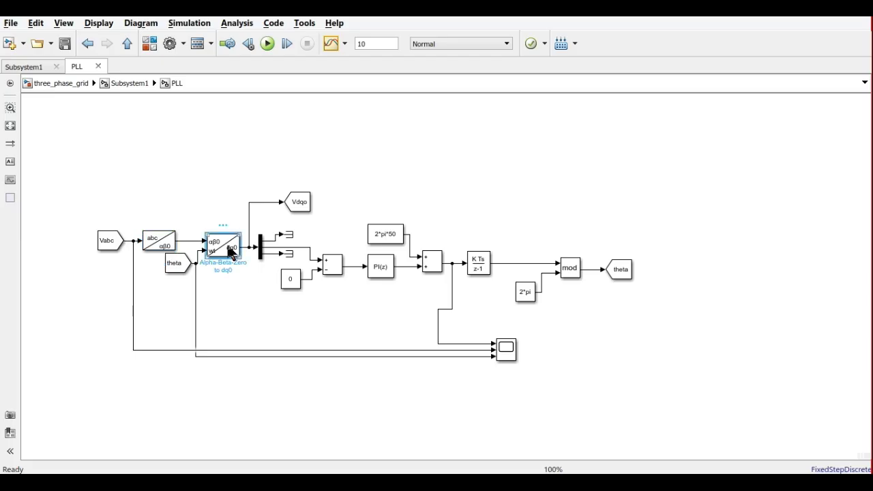
{"action": "left_click", "coordinate": [163, 246]}
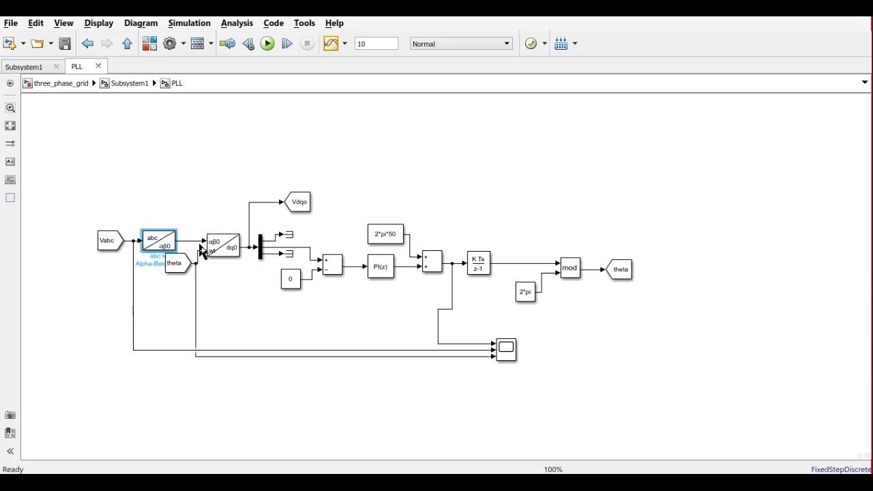
{"action": "left_click", "coordinate": [220, 250]}
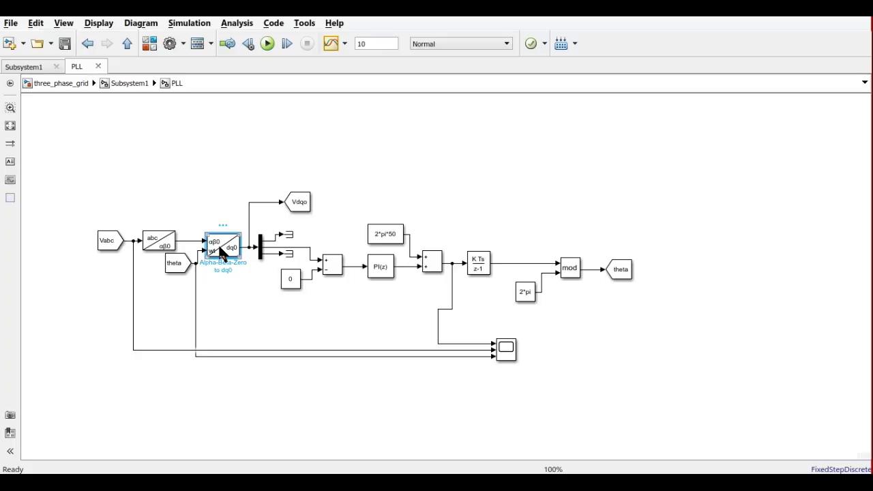
{"action": "left_click", "coordinate": [238, 321]}
{"action": "left_click", "coordinate": [227, 251]}
- Follow the PLL error signal through the PI(z) controller to the sum with the 2*pi*50 constant
{"action": "left_click", "coordinate": [315, 260]}
{"action": "left_click", "coordinate": [377, 248]}
{"action": "left_click", "coordinate": [387, 272]}
{"action": "left_click", "coordinate": [430, 269]}
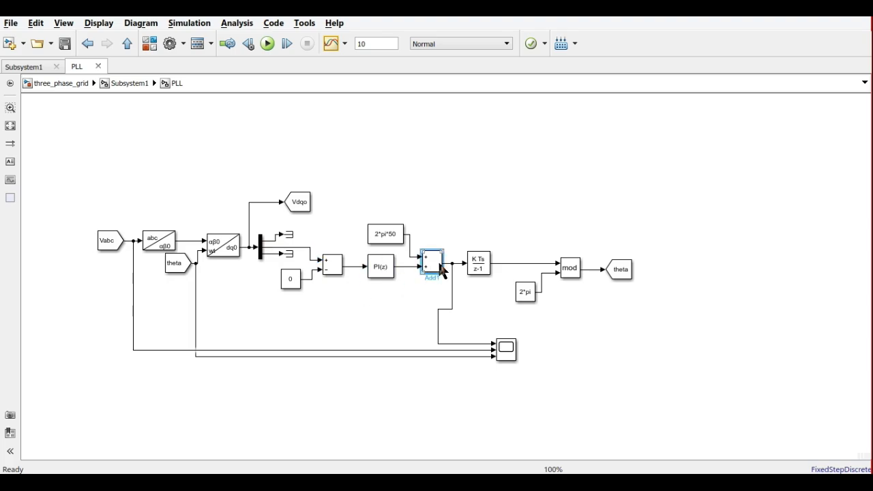
{"action": "left_click", "coordinate": [382, 240]}
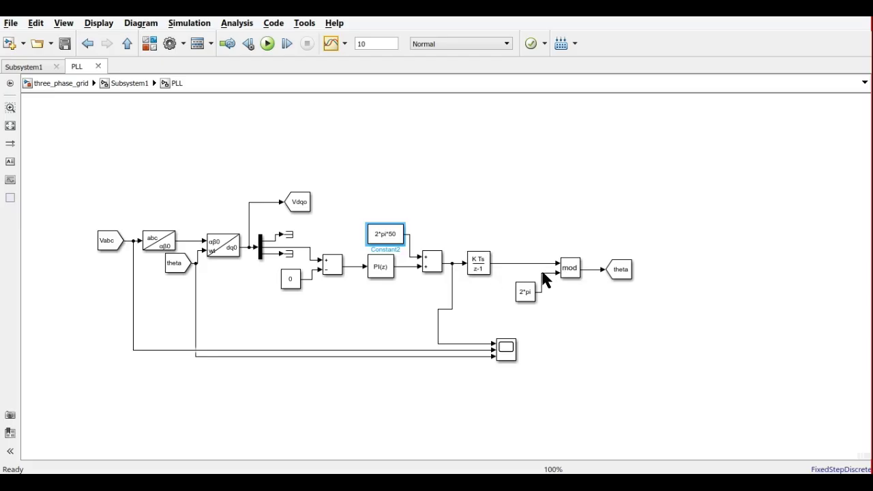
{"action": "left_click", "coordinate": [385, 270]}
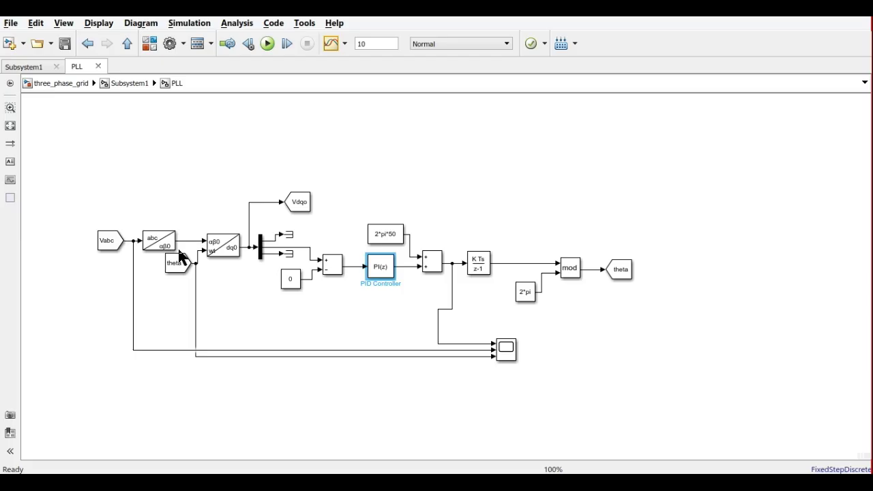
- Review the parameters of the Clarke transformation block and the rotating frame alignment of the Alpha-Beta-Zero to dq0 block
{"action": "left_click", "coordinate": [154, 250]}
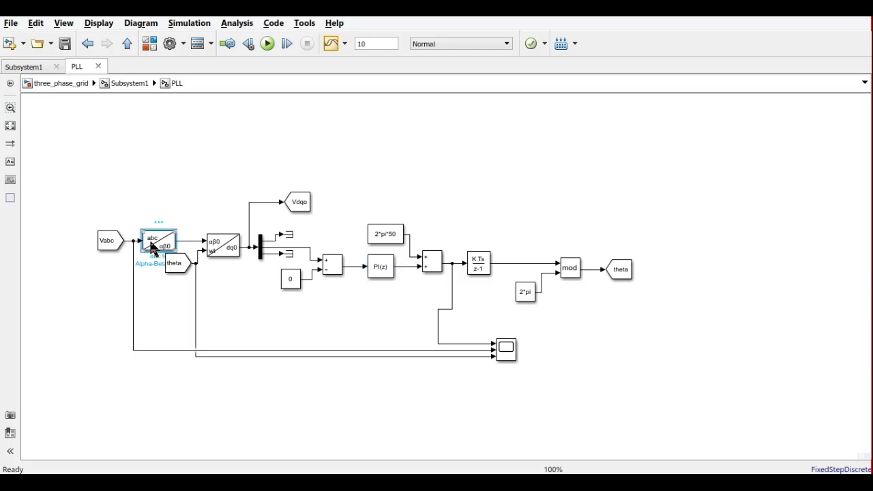
{"action": "double_click", "coordinate": [152, 249]}
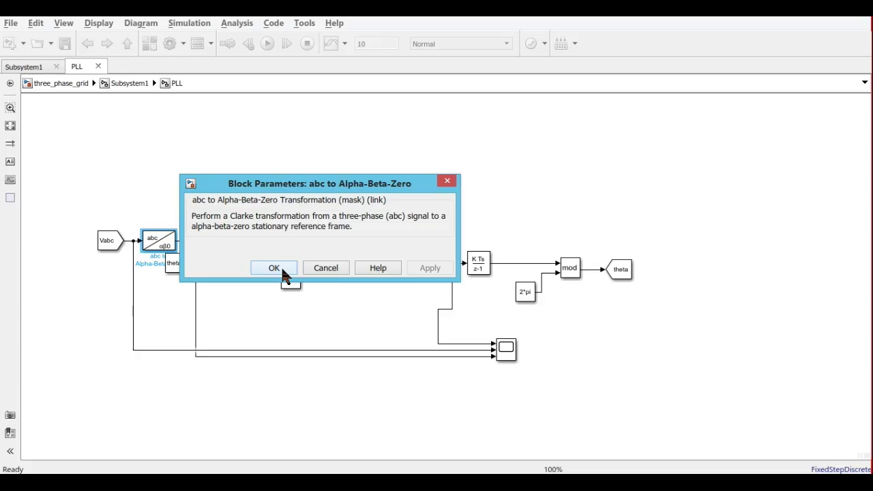
{"action": "left_click", "coordinate": [274, 268]}
{"action": "double_click", "coordinate": [228, 250]}
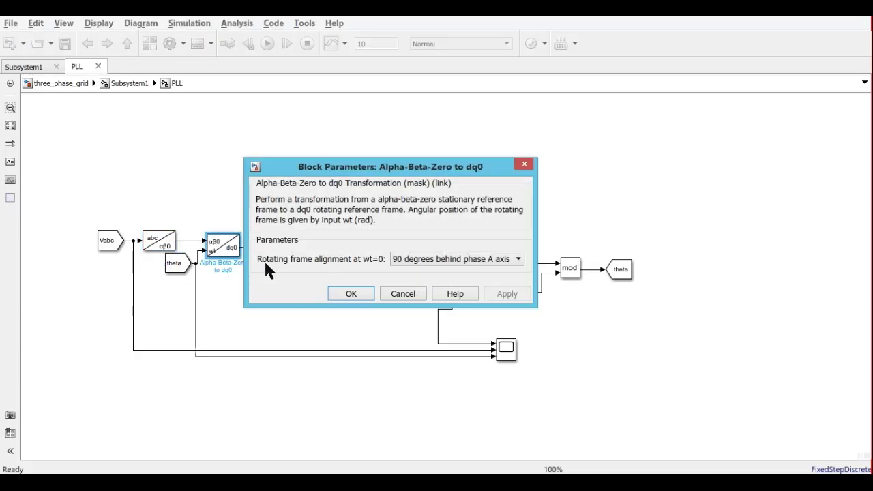
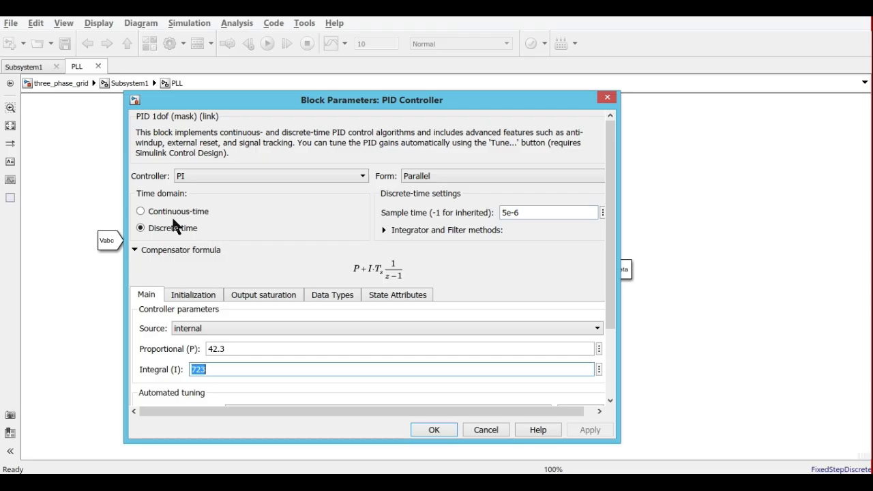
- Check the discrete-time sample time of the PLL's PI controller, then apply and accept its parameters
{"action": "left_click", "coordinate": [400, 237]}
{"action": "double_click", "coordinate": [549, 210]}
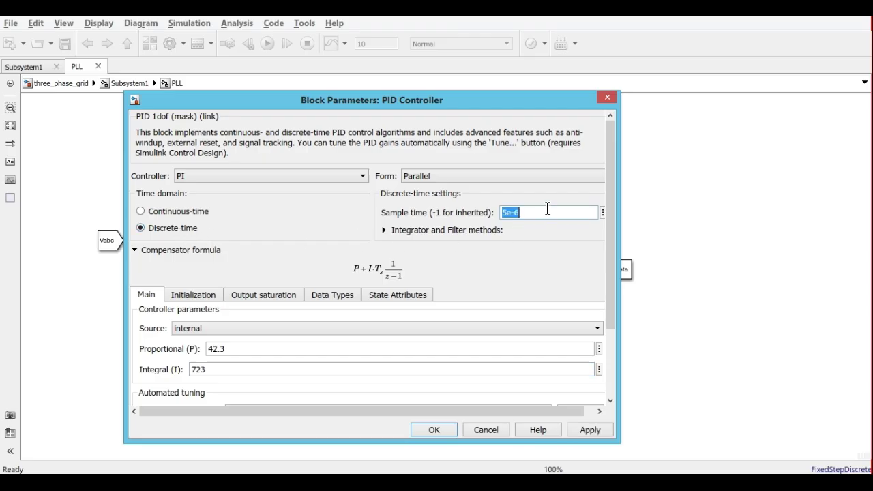
{"action": "left_click", "coordinate": [590, 431]}
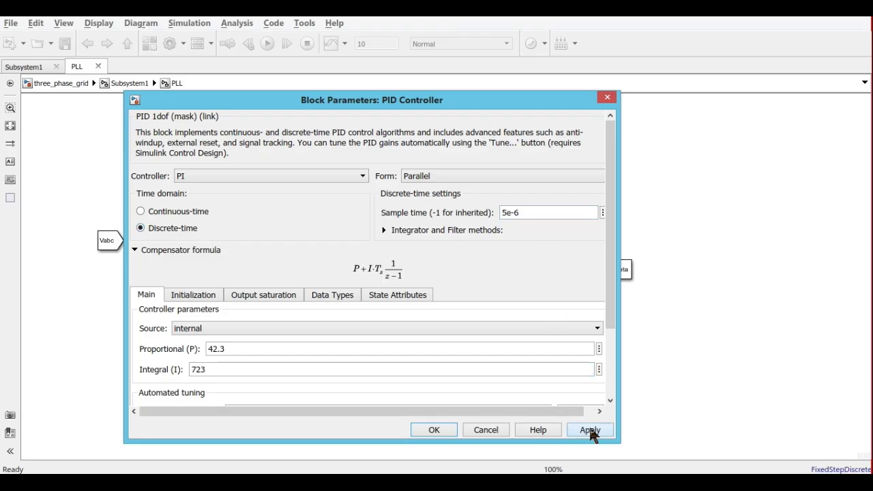
{"action": "left_click", "coordinate": [435, 431]}
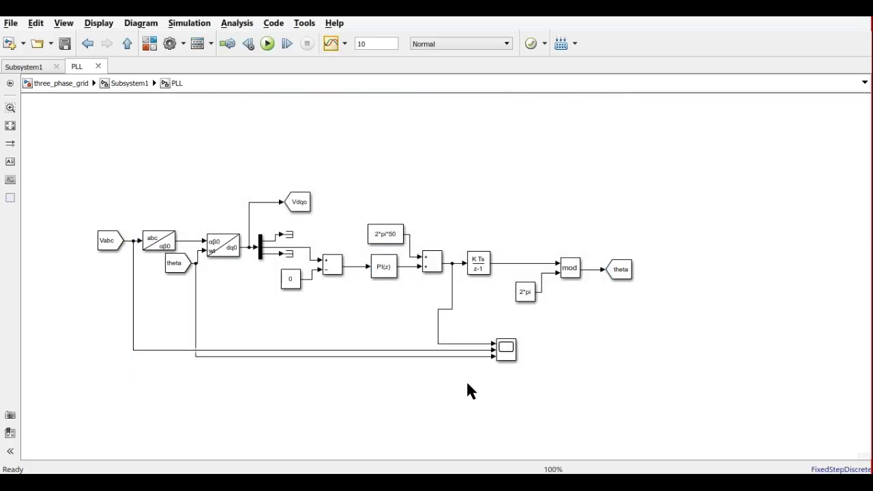
- Trace the PLL output through the discrete-time integrator and mod block to theta, and return to the power control subsystem
{"action": "left_click", "coordinate": [481, 269]}
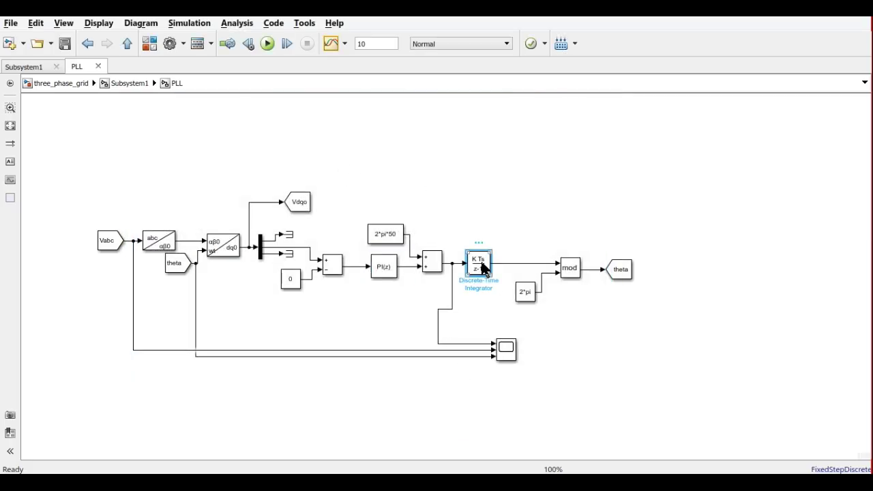
{"action": "left_click", "coordinate": [575, 271]}
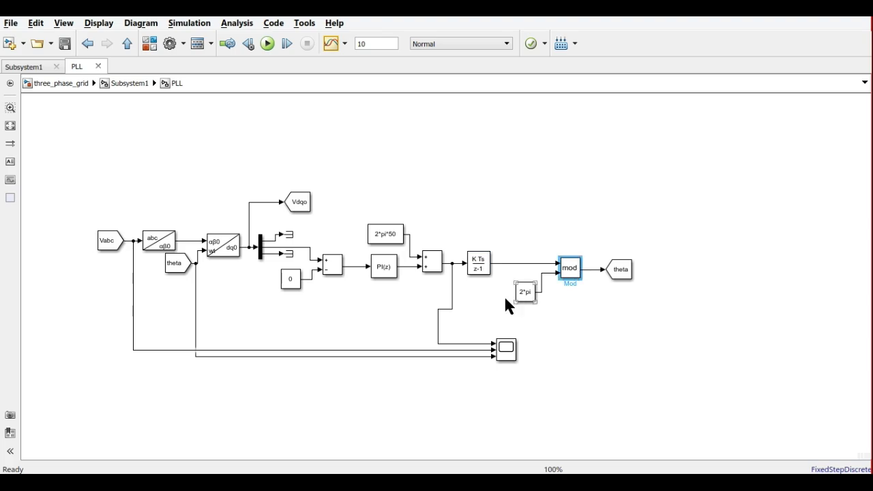
{"action": "left_click", "coordinate": [616, 276]}
{"action": "left_click", "coordinate": [120, 83]}
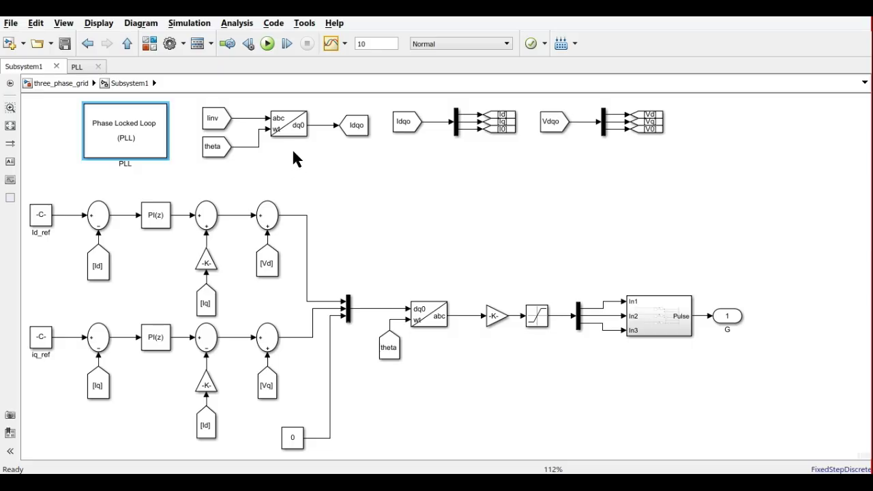
- Examine how the inverter current Iinv is converted by the abc to dq0 block into the Idqo signal
{"action": "left_click", "coordinate": [213, 127]}
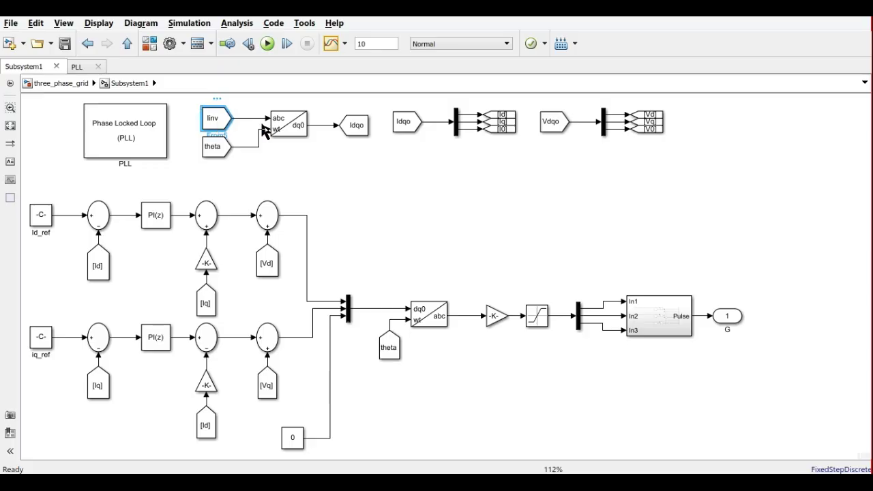
{"action": "left_click", "coordinate": [292, 129]}
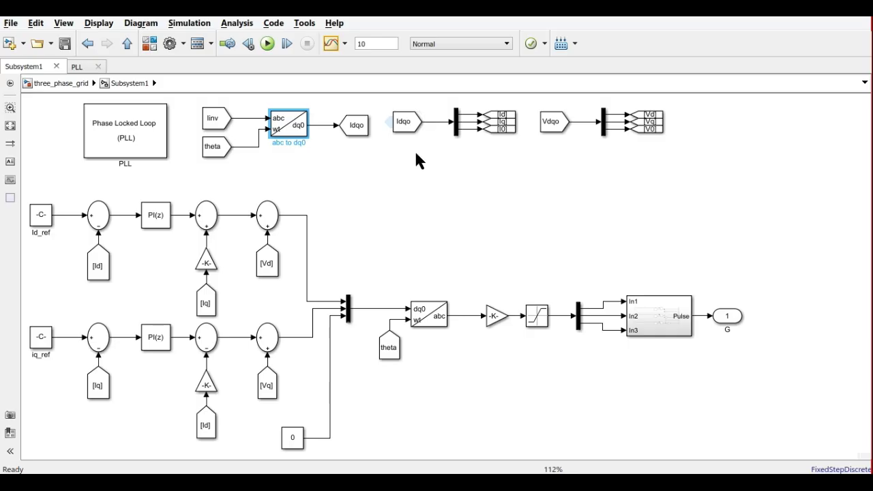
{"action": "left_click", "coordinate": [524, 191]}
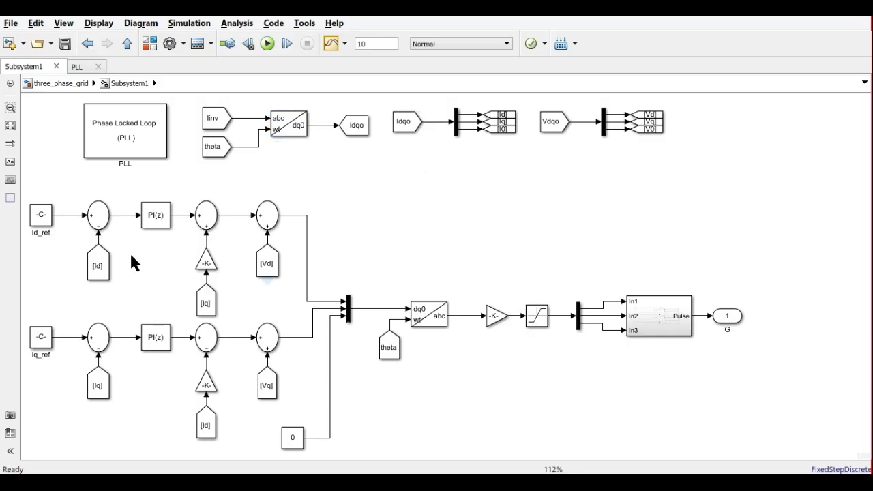
- Examine the Id_ref and iq_ref current loops, from the Id feedback and PI controller to the cross-coupling and voltage feedforward terms
{"action": "left_click", "coordinate": [38, 216]}
{"action": "left_click", "coordinate": [39, 341]}
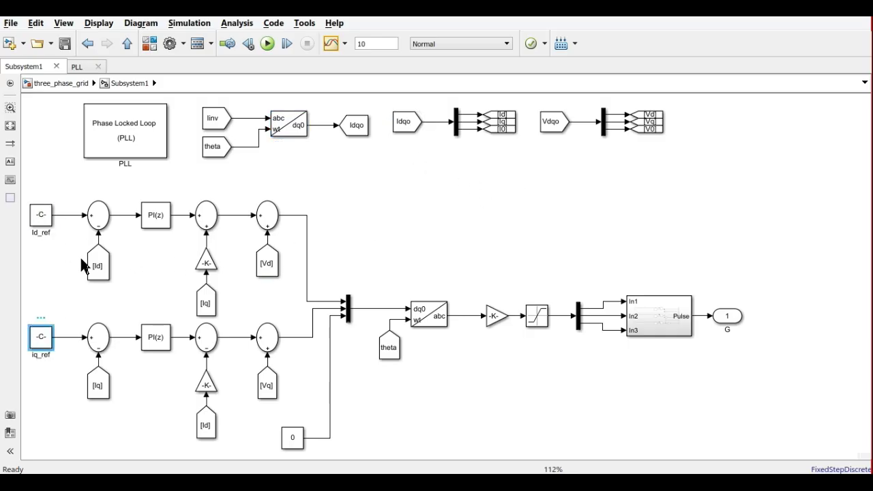
{"action": "left_click", "coordinate": [49, 216]}
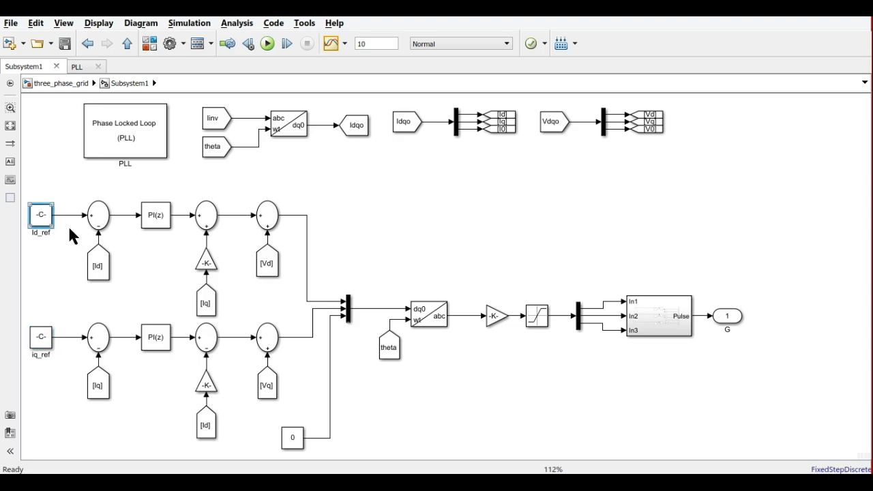
{"action": "left_click", "coordinate": [108, 273]}
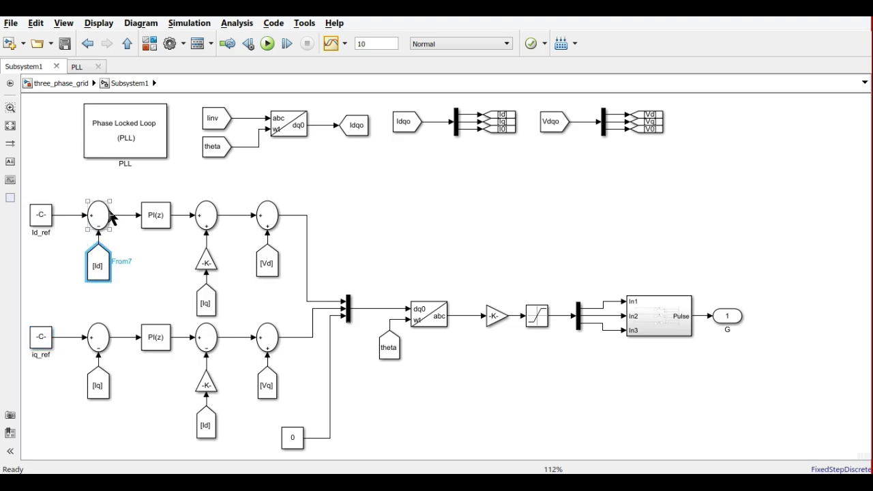
{"action": "left_click", "coordinate": [167, 220]}
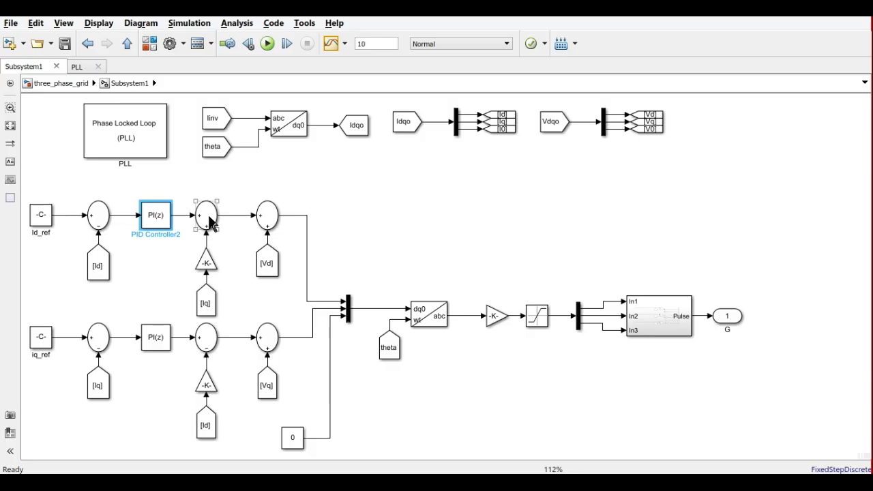
{"action": "left_click", "coordinate": [234, 262]}
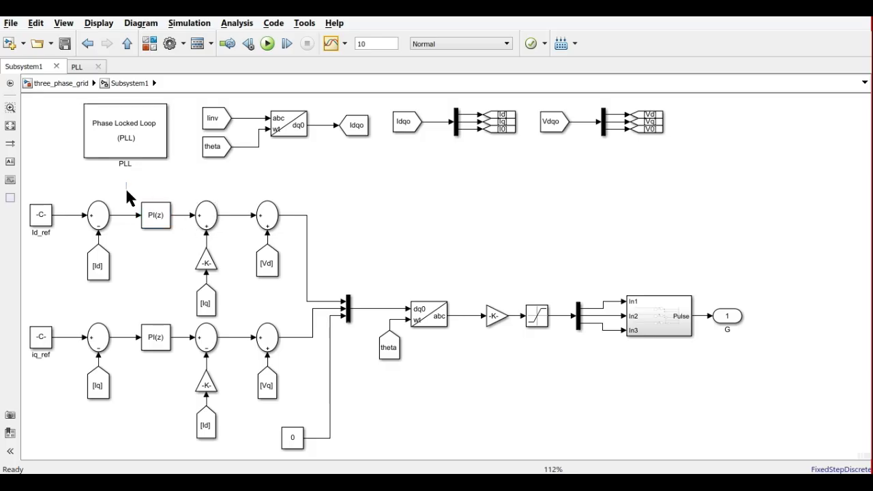
{"action": "left_click_drag", "start_coordinate": [128, 193], "coordinate": [334, 362]}
{"action": "left_click", "coordinate": [267, 189]}
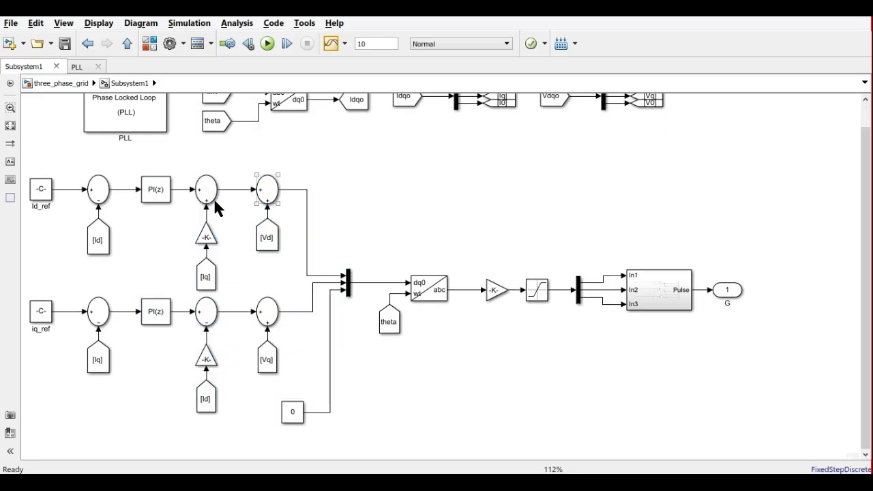
- Review the proportional and integral gain expressions of the Id loop's PI controller and accept its parameters
{"action": "left_click", "coordinate": [165, 196]}
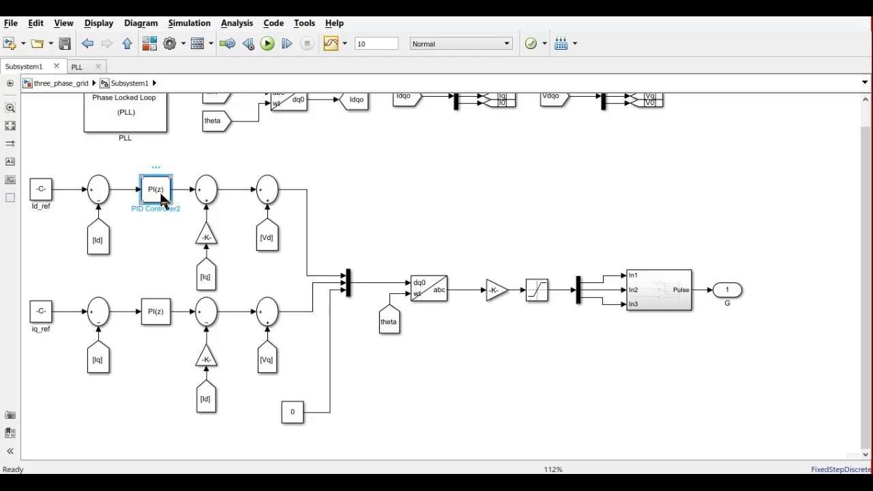
{"action": "double_click", "coordinate": [163, 198]}
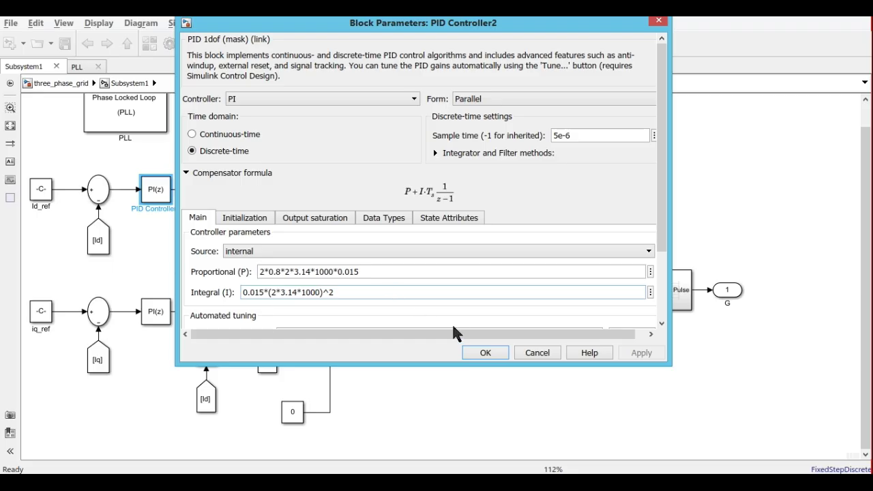
{"action": "left_click", "coordinate": [492, 352]}
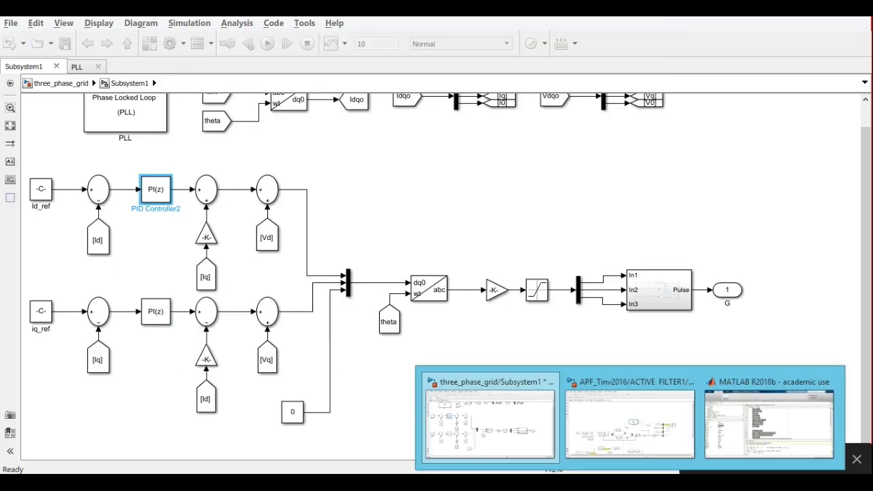
- Switch to MATLAB and examine the kp and Ki formulas under PI values in LCL_Filter.m, including their omega_b and Linv terms
{"action": "left_click", "coordinate": [763, 418]}
{"action": "left_click", "coordinate": [544, 307]}
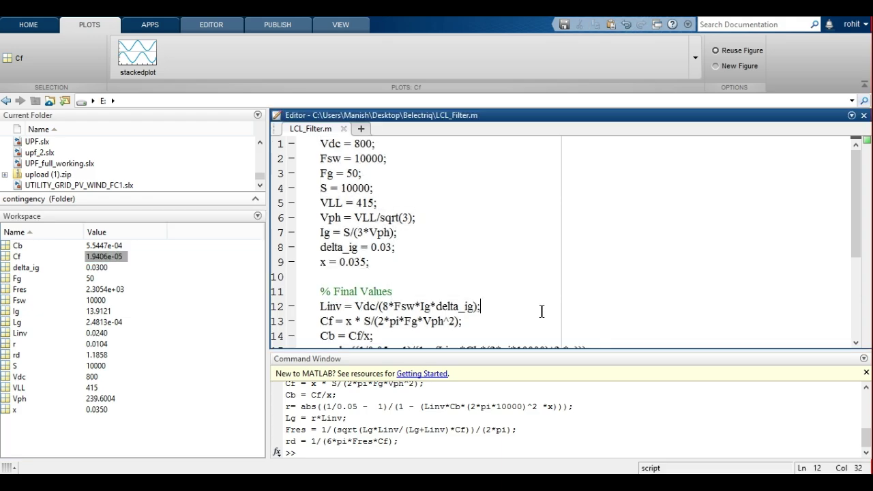
{"action": "scroll", "coordinate": [545, 310], "scroll_direction": "down", "scroll_amount": 4}
{"action": "triple_click", "coordinate": [322, 298]}
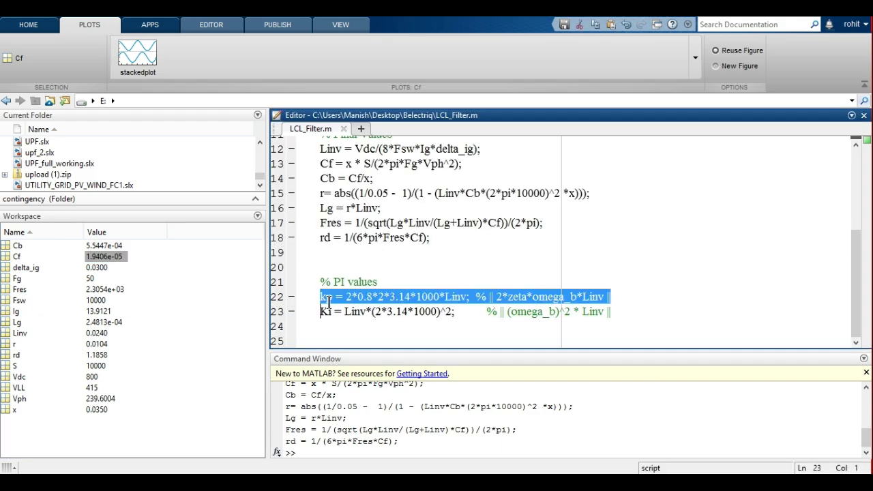
{"action": "left_click", "coordinate": [354, 297]}
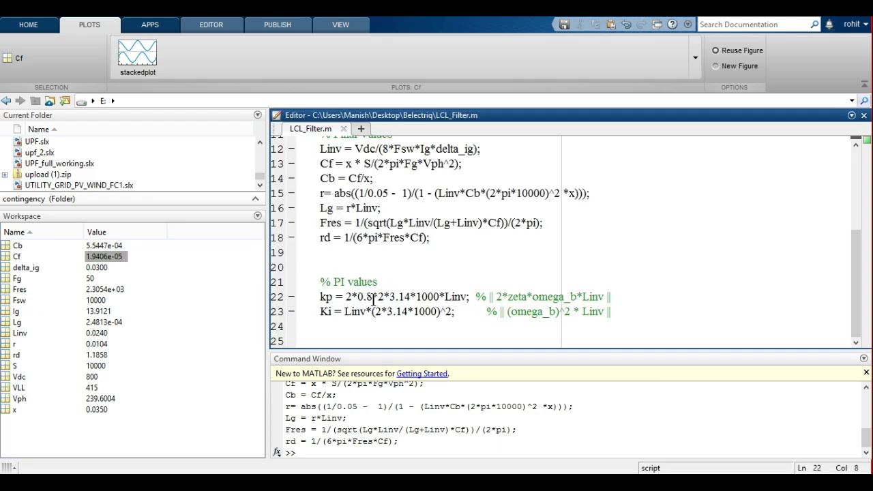
{"action": "double_click", "coordinate": [562, 299]}
{"action": "double_click", "coordinate": [594, 296]}
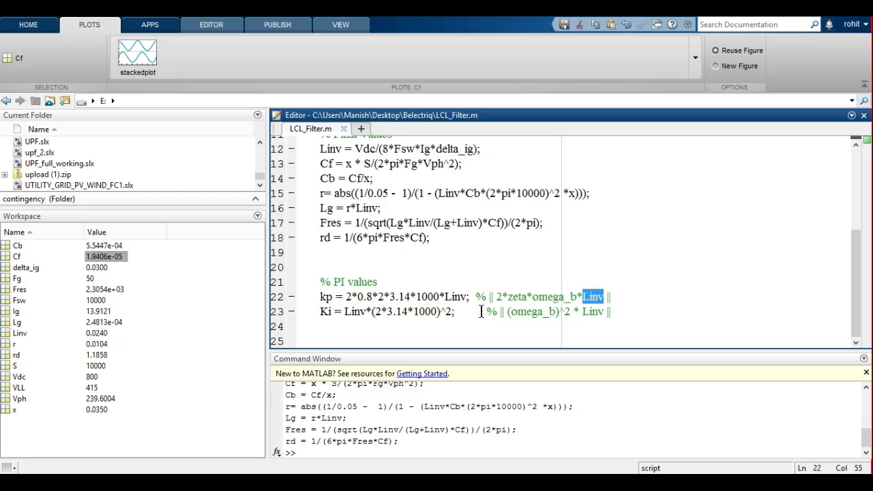
{"action": "double_click", "coordinate": [348, 313]}
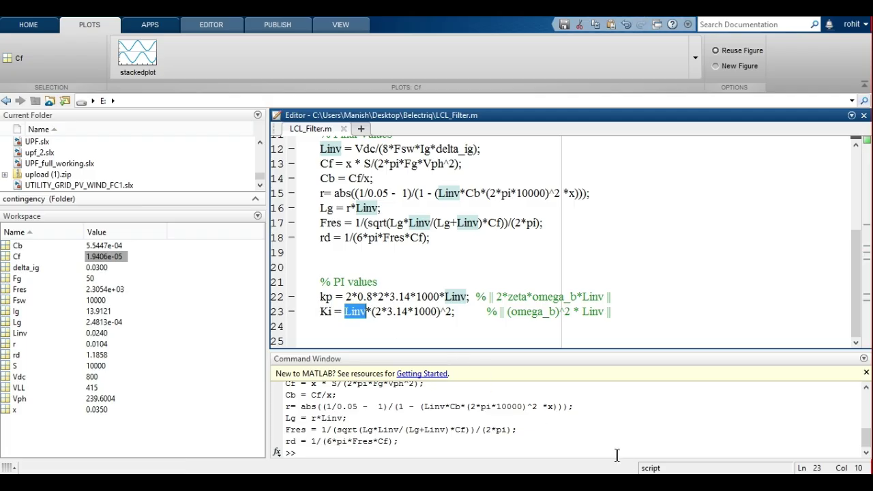
- Return to the three_phase_grid model and set the Id loop PI controller's proportional gain to 2*0.8*2*3.14*1000*0.025
{"action": "left_click", "coordinate": [628, 483]}
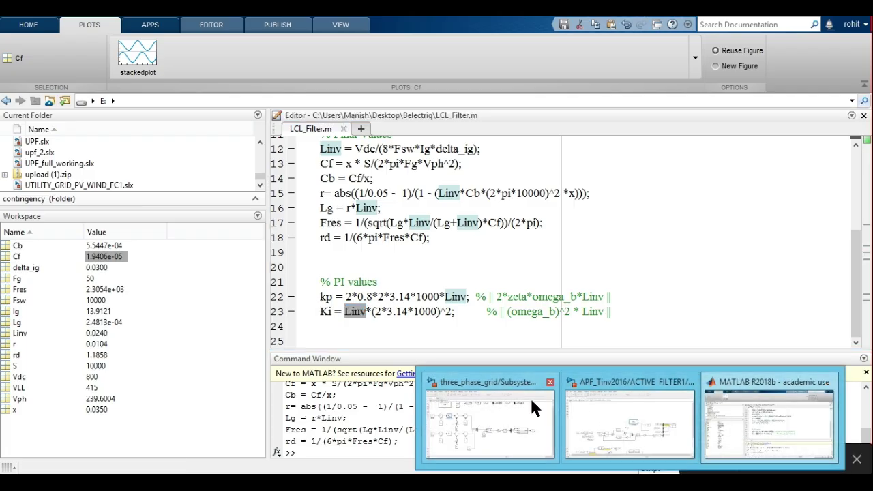
{"action": "left_click", "coordinate": [485, 414]}
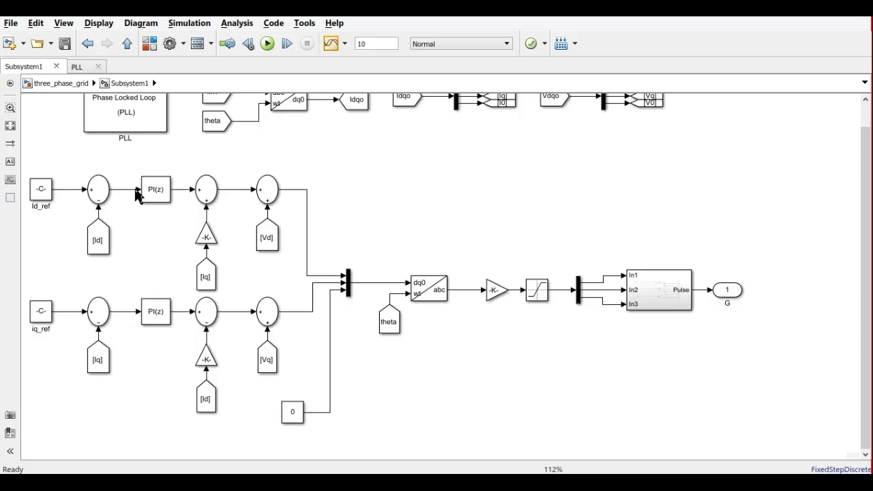
{"action": "left_click", "coordinate": [157, 190]}
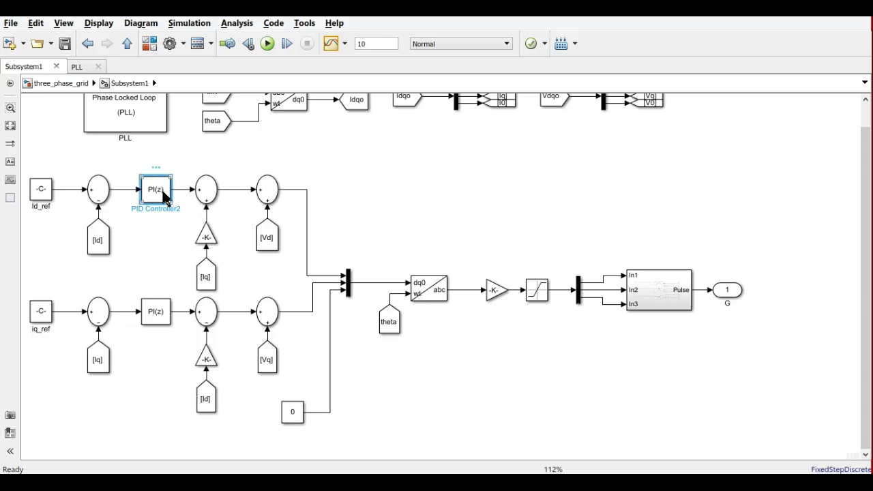
{"action": "double_click", "coordinate": [164, 197]}
{"action": "triple_click", "coordinate": [390, 275]}
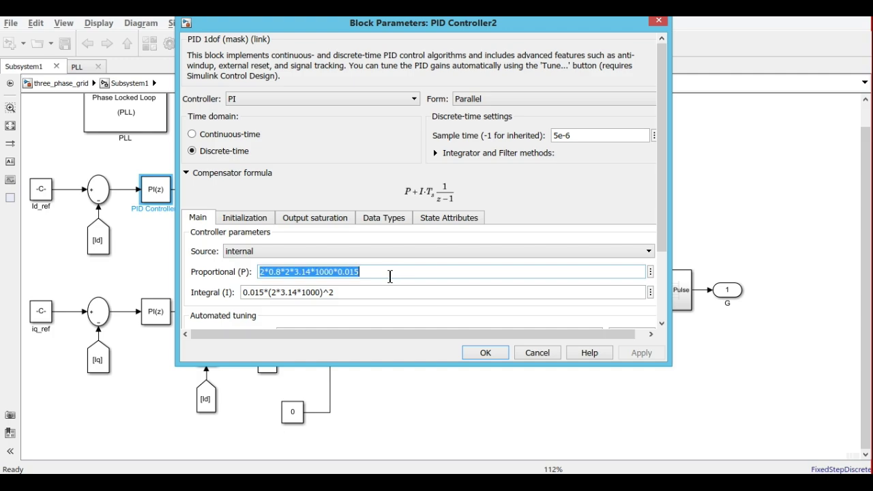
{"action": "left_click", "coordinate": [391, 275]}
{"action": "key", "text": "BackSpace"}
{"action": "key", "text": "BackSpace"}
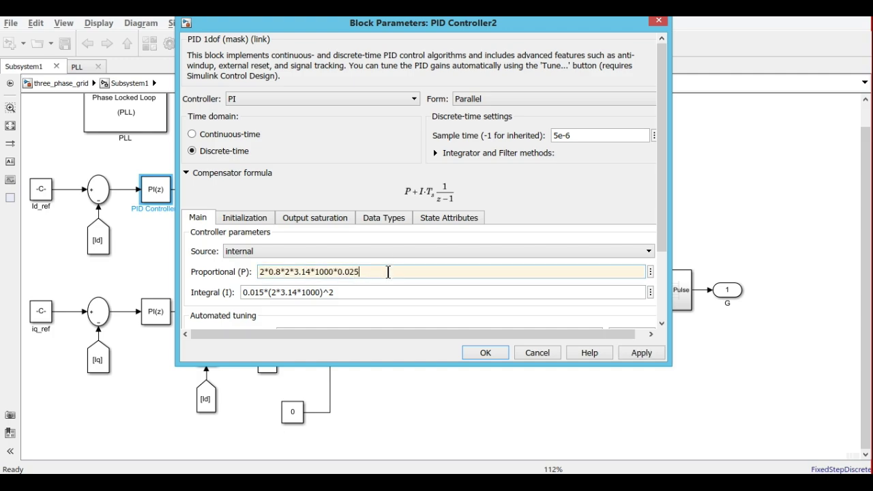
{"action": "left_click", "coordinate": [485, 353]}
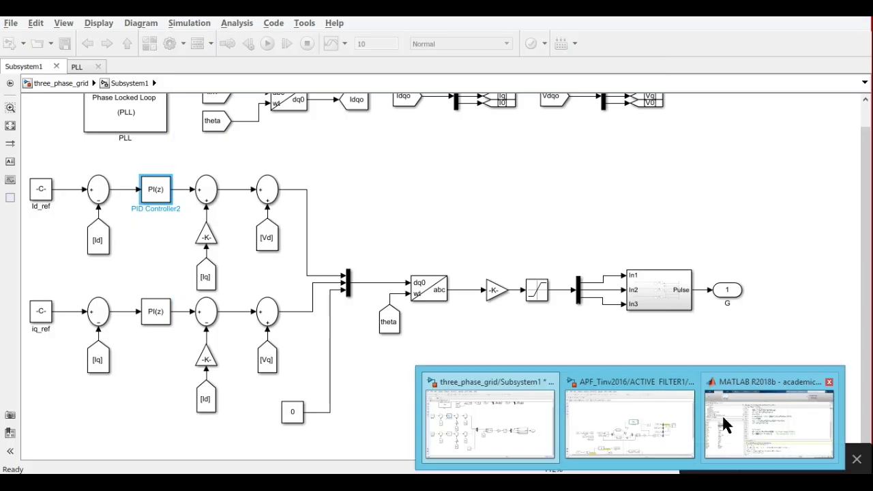
- Check the value of Linv in the MATLAB workspace and return to the three_phase_grid model
{"action": "left_click", "coordinate": [731, 412]}
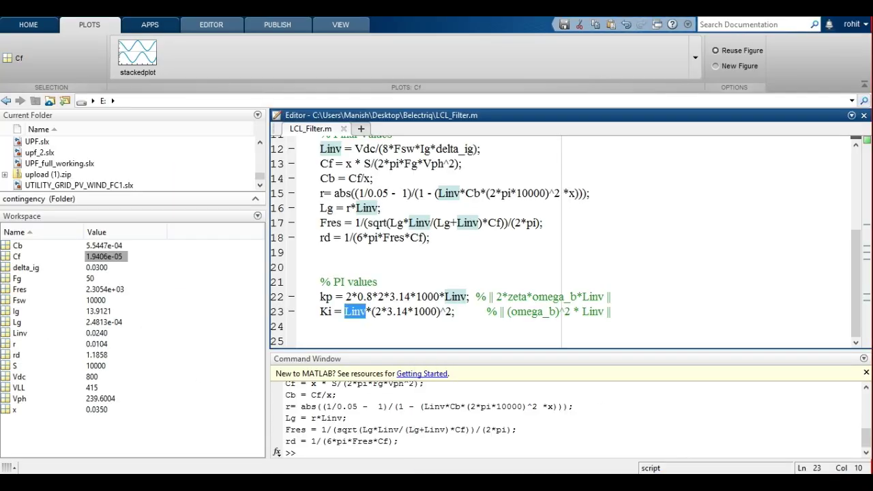
{"action": "left_click", "coordinate": [97, 334]}
{"action": "mouse_move", "coordinate": [660, 461]}
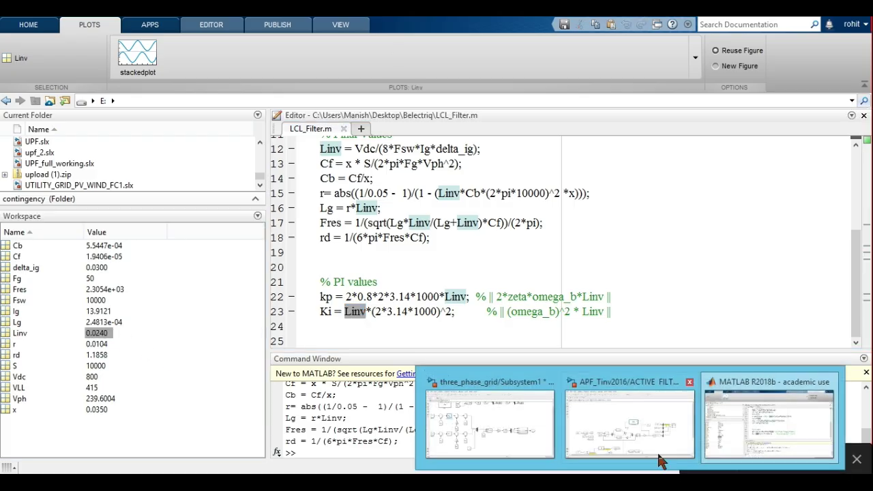
{"action": "left_click", "coordinate": [508, 415]}
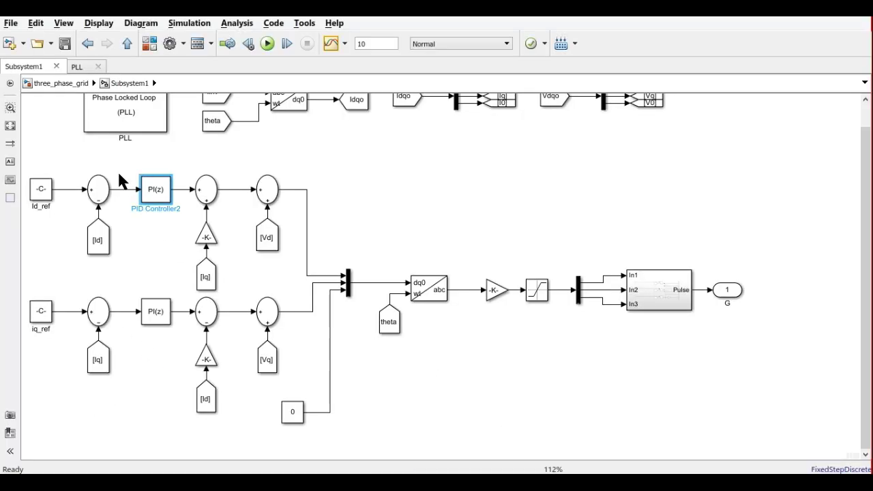
- Set the proportional gain of the Id loop's PI controller to 2*0.8*2*3.14*1000*0.024
{"action": "mouse_move", "coordinate": [157, 190]}
{"action": "double_click", "coordinate": [168, 202]}
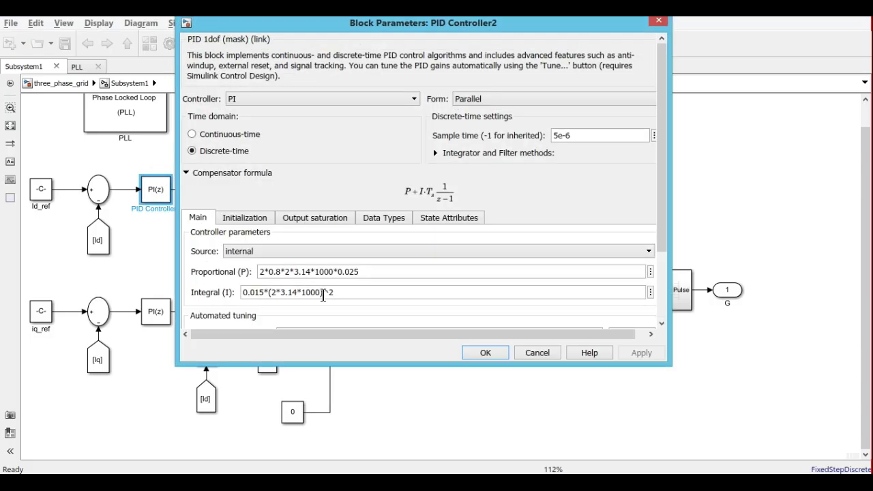
{"action": "left_click", "coordinate": [377, 273]}
{"action": "left_click", "coordinate": [392, 273]}
{"action": "key", "text": "BackSpace"}
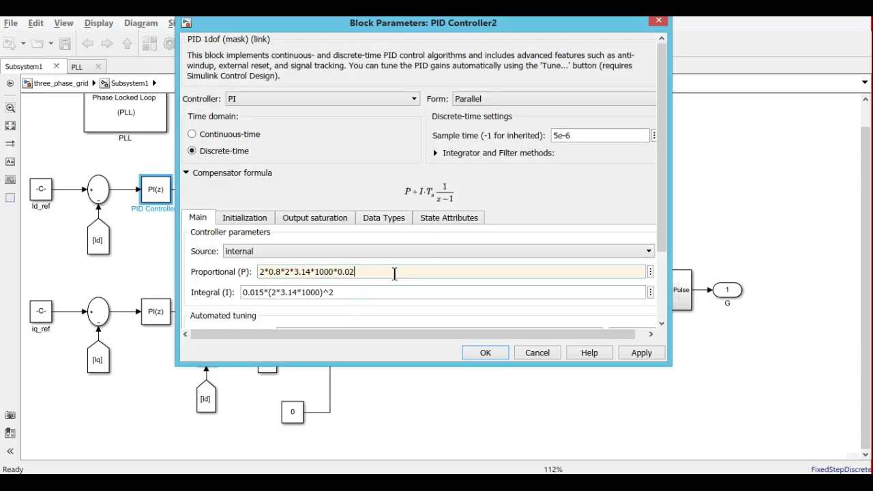
{"action": "type", "text": "4"}
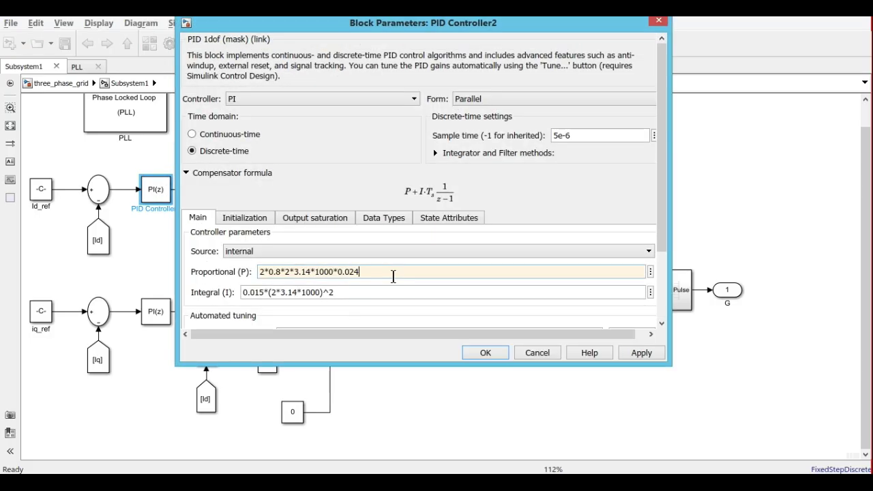
- Set the integral gain of the Id loop's PI controller to 0.024*(2*3.14*1000)^2 and accept the parameters
{"action": "left_click", "coordinate": [264, 295]}
{"action": "left_click", "coordinate": [265, 295]}
{"action": "key", "text": "BackSpace"}
{"action": "key", "text": "BackSpace"}
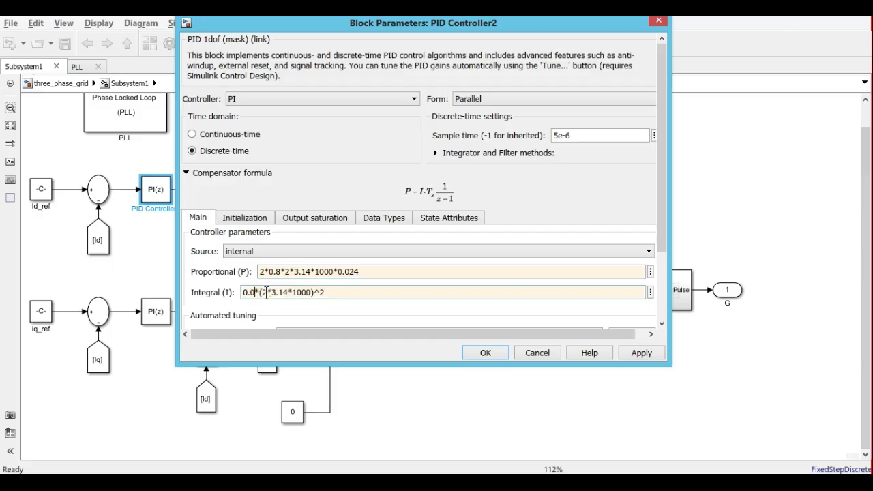
{"action": "type", "text": "24"}
{"action": "left_click", "coordinate": [486, 353]}
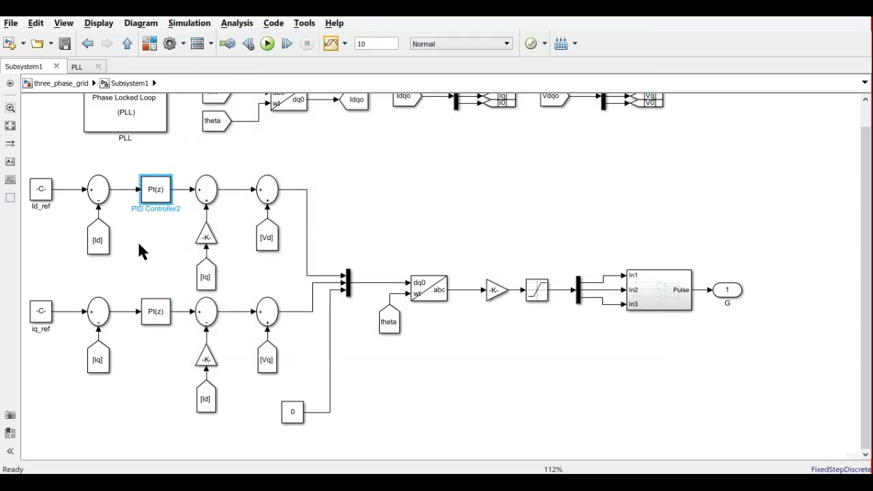
- Replace the PI controller in the iq loop with a copy of the Id loop's PI controller
{"action": "left_click", "coordinate": [181, 283]}
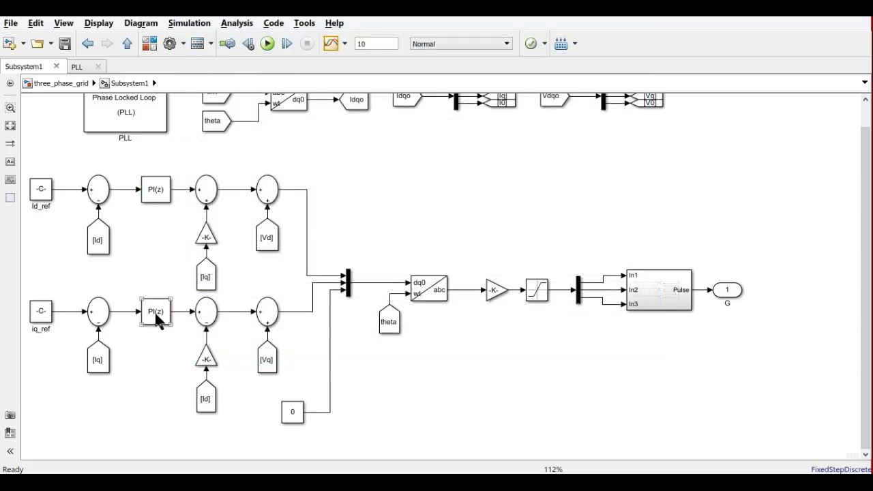
{"action": "key", "text": "Delete"}
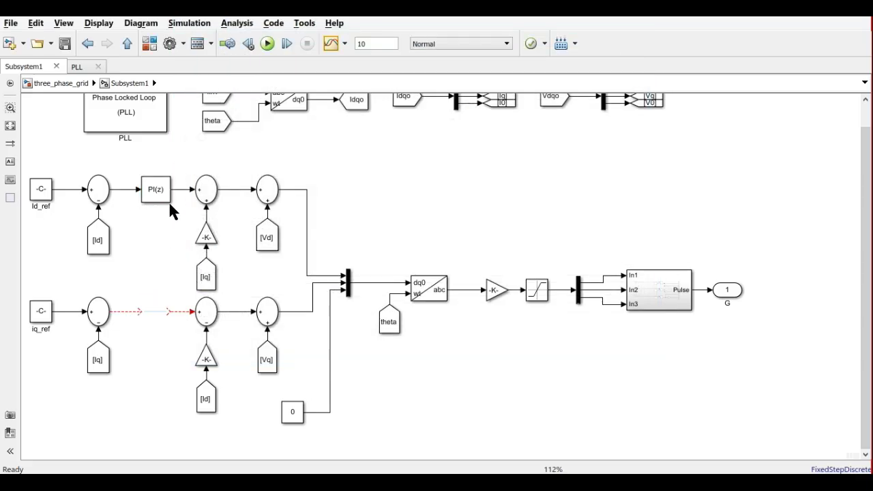
{"action": "left_click_drag", "start_coordinate": [154, 204], "coordinate": [158, 312]}
{"action": "left_click", "coordinate": [163, 353]}
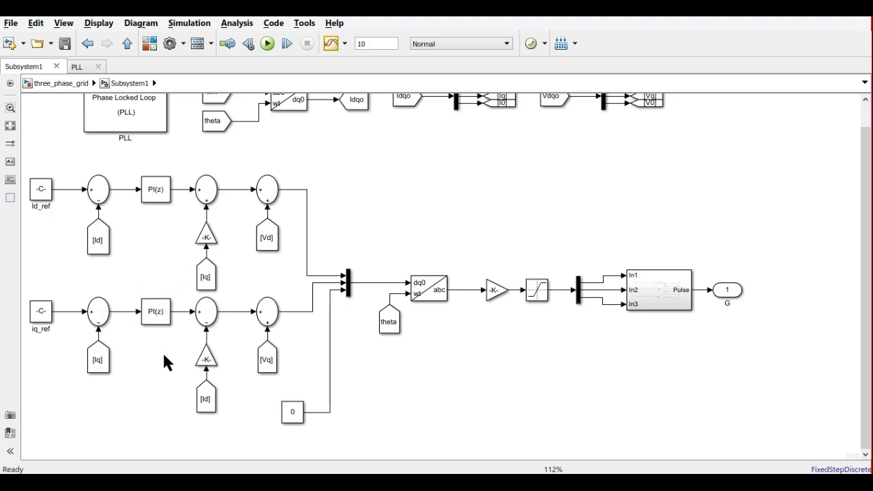
- Set the cross-coupling gain on the Iq signal feeding the Id loop to 2*pi*50*24e-3
{"action": "left_click", "coordinate": [206, 235]}
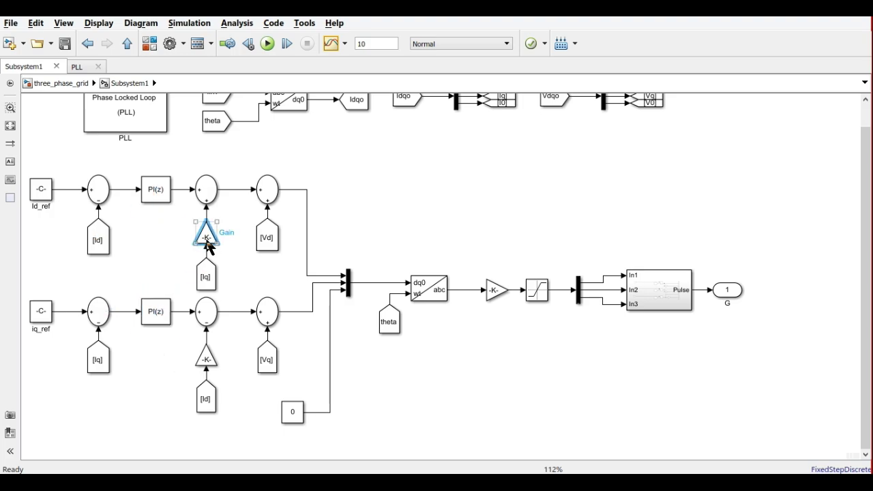
{"action": "double_click", "coordinate": [206, 237]}
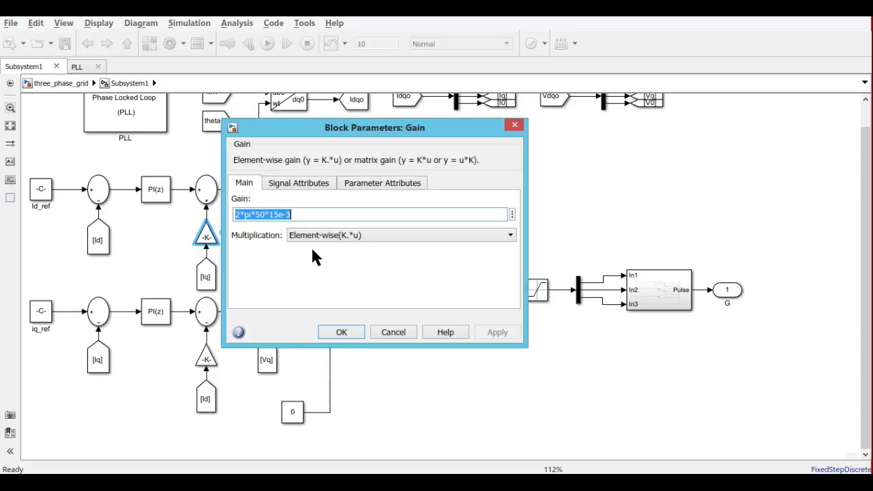
{"action": "left_click", "coordinate": [281, 216]}
{"action": "key", "text": "BackSpace"}
{"action": "key", "text": "BackSpace"}
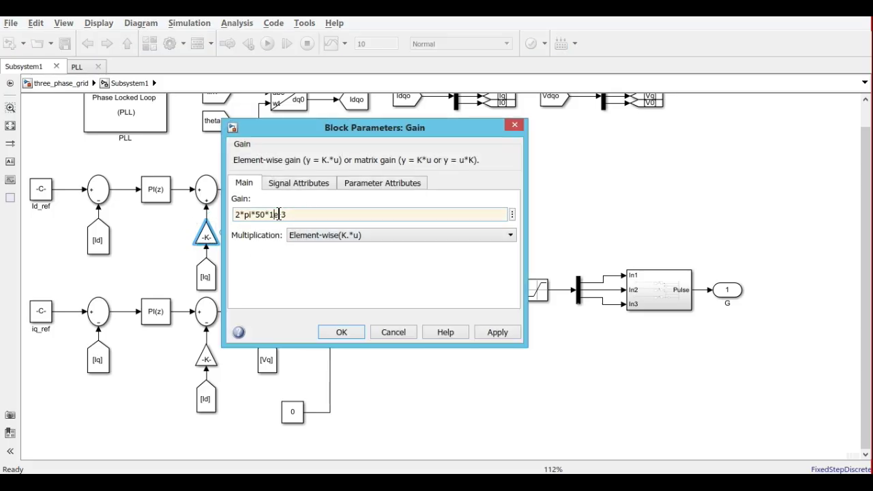
{"action": "type", "text": "24"}
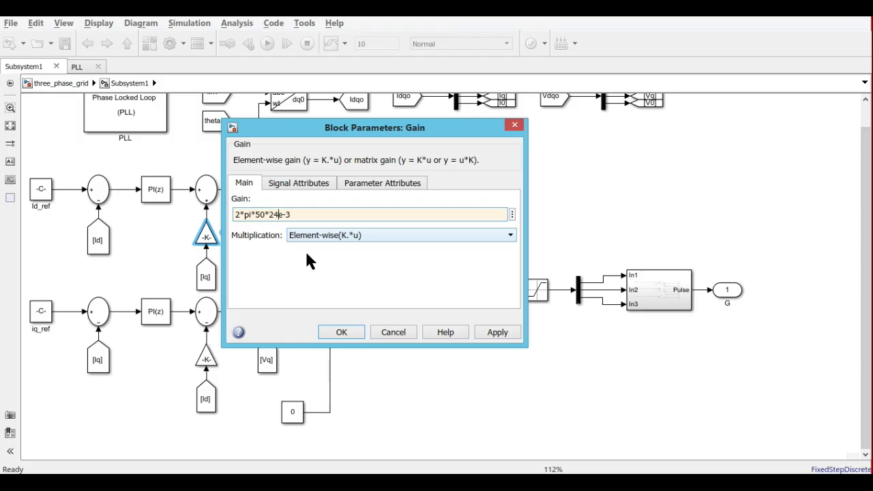
{"action": "left_click", "coordinate": [342, 332]}
- Set the cross-coupling gain on the Id signal feeding the iq loop to 2*pi*50*25e-3
{"action": "left_click", "coordinate": [206, 355]}
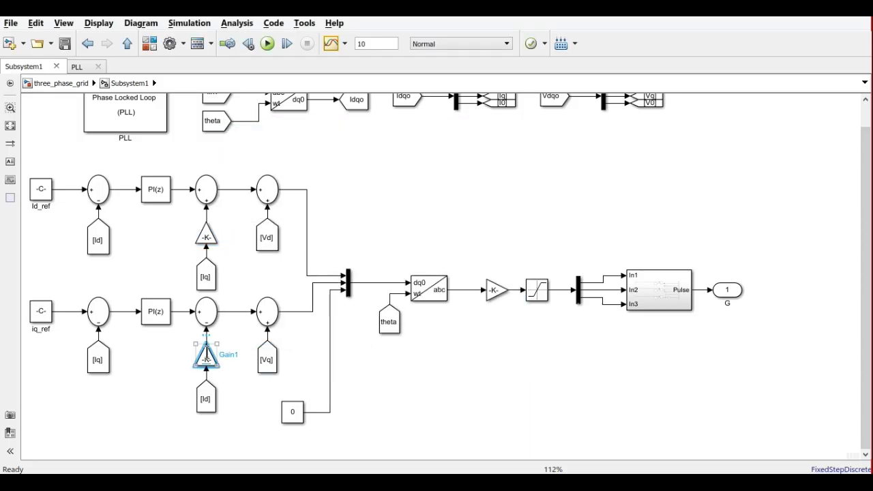
{"action": "double_click", "coordinate": [206, 354]}
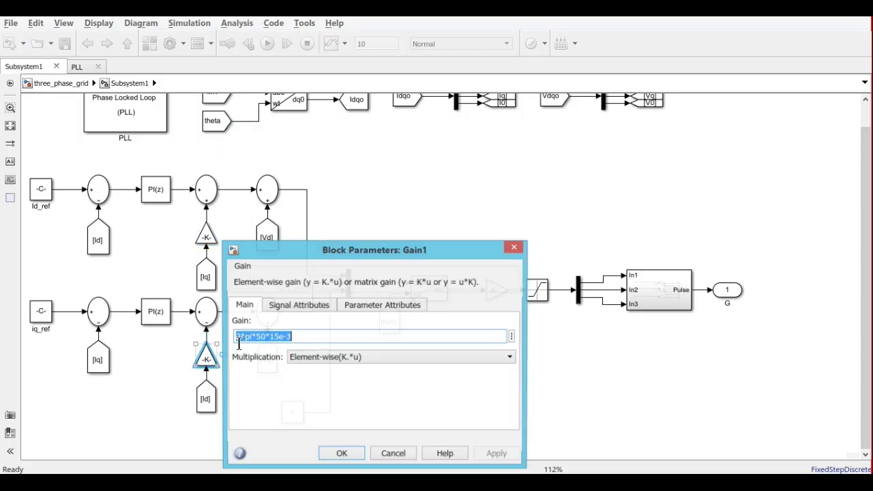
{"action": "left_click", "coordinate": [280, 339]}
{"action": "key", "text": "BackSpace"}
{"action": "key", "text": "BackSpace"}
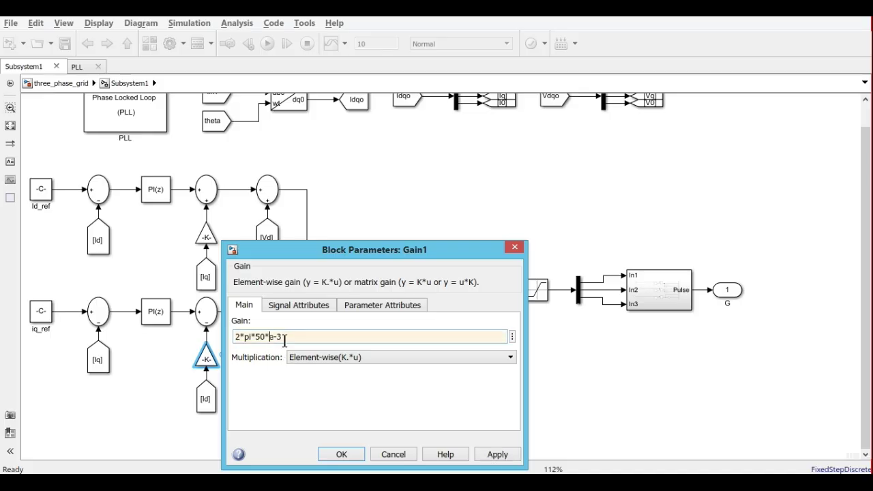
{"action": "type", "text": "25"}
{"action": "key", "text": "Return"}
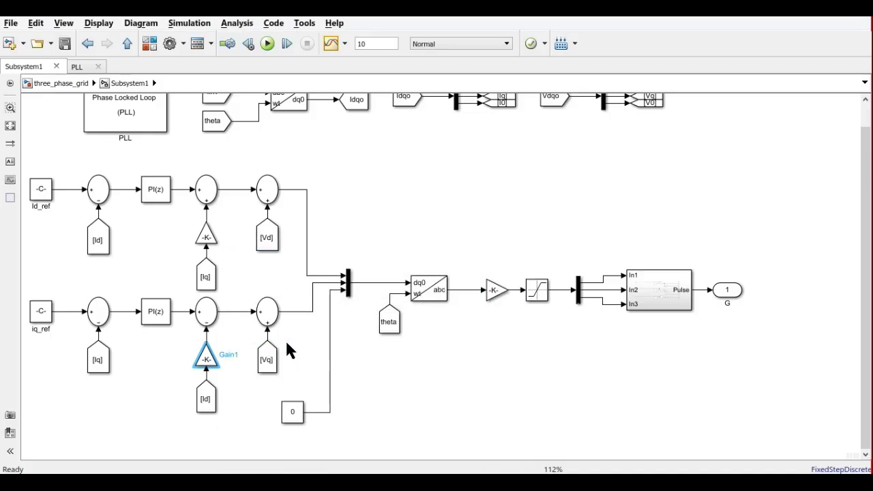
- Trace the combined dq0 signals through the dq0 to abc block, and review the gain value of the block before the saturation
{"action": "left_click", "coordinate": [365, 193]}
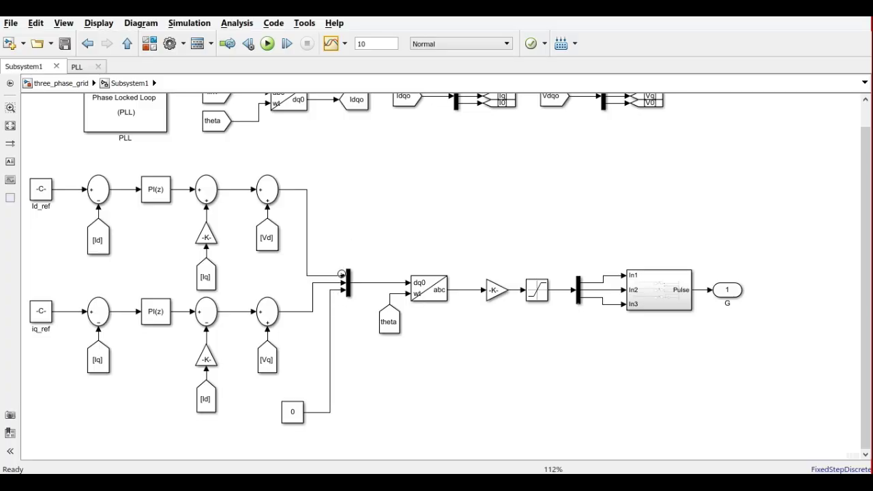
{"action": "left_click", "coordinate": [347, 282]}
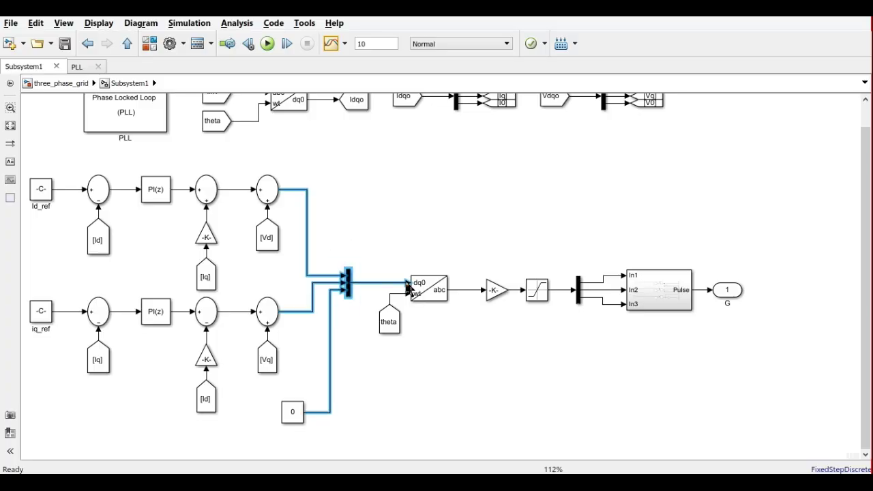
{"action": "left_click", "coordinate": [496, 292]}
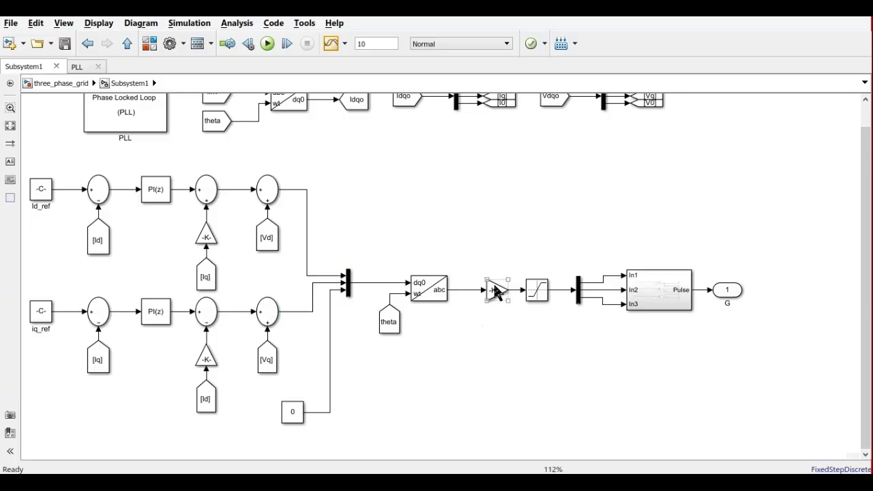
{"action": "double_click", "coordinate": [496, 292]}
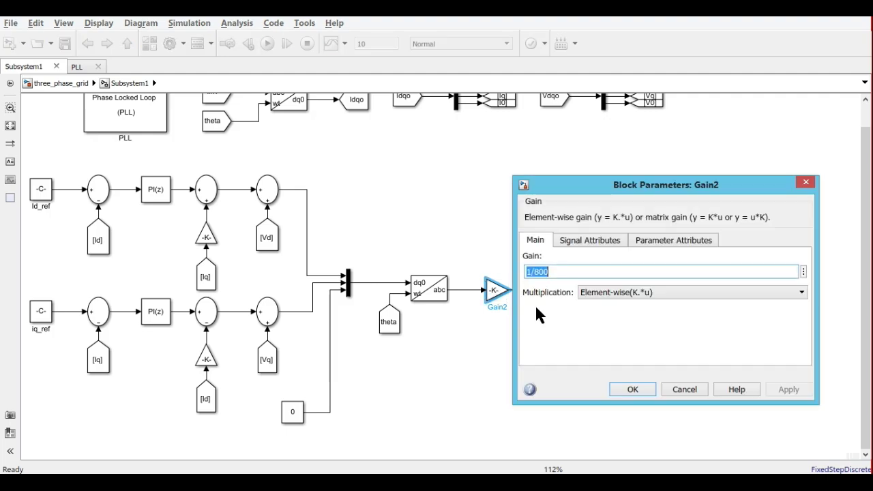
{"action": "left_click", "coordinate": [632, 389]}
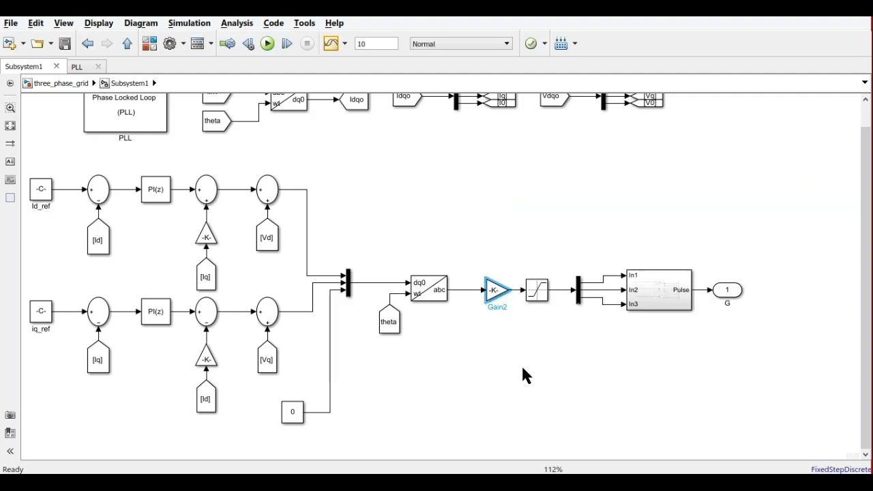
- Review the upper and lower limits of the saturation block after the gain, leaving them as they are
{"action": "left_click", "coordinate": [521, 364]}
{"action": "left_click", "coordinate": [539, 288]}
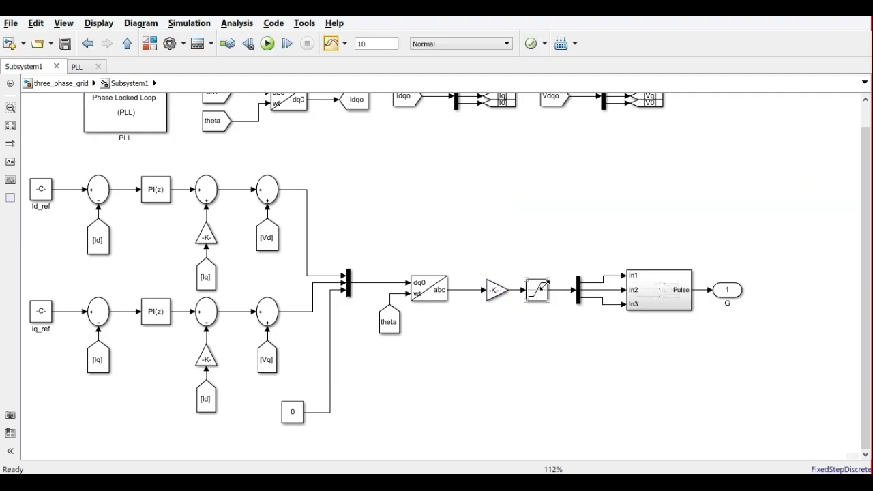
{"action": "double_click", "coordinate": [531, 291]}
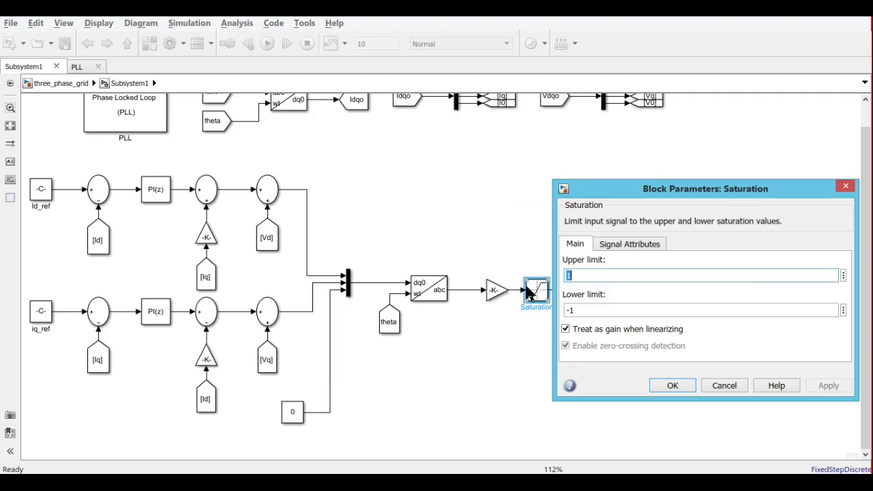
{"action": "left_click", "coordinate": [660, 386]}
- Examine how the pulse subsystem compares each phase signal with the Tri carrier, and return to the power control diagram
{"action": "double_click", "coordinate": [644, 271]}
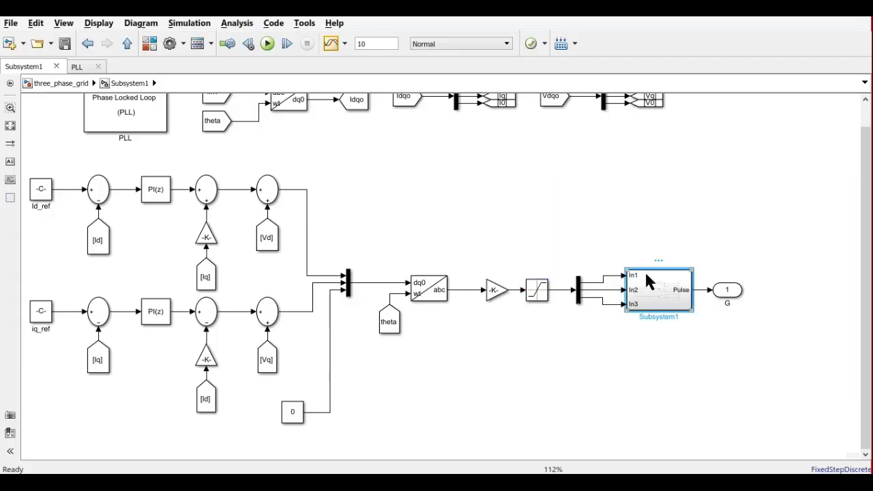
{"action": "left_click", "coordinate": [363, 223]}
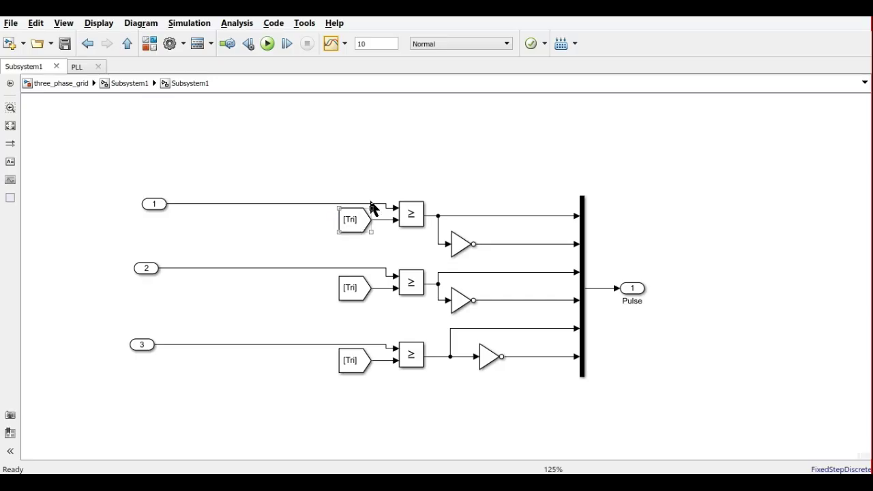
{"action": "left_click", "coordinate": [414, 217]}
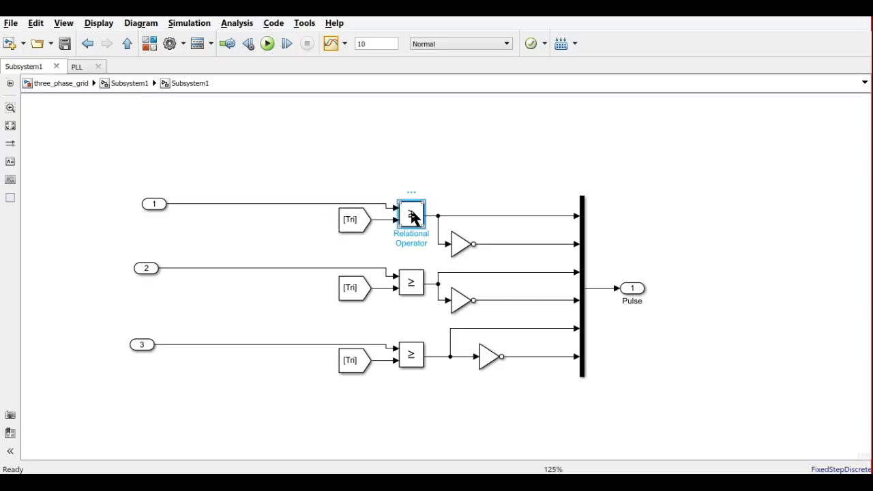
{"action": "left_click", "coordinate": [361, 220]}
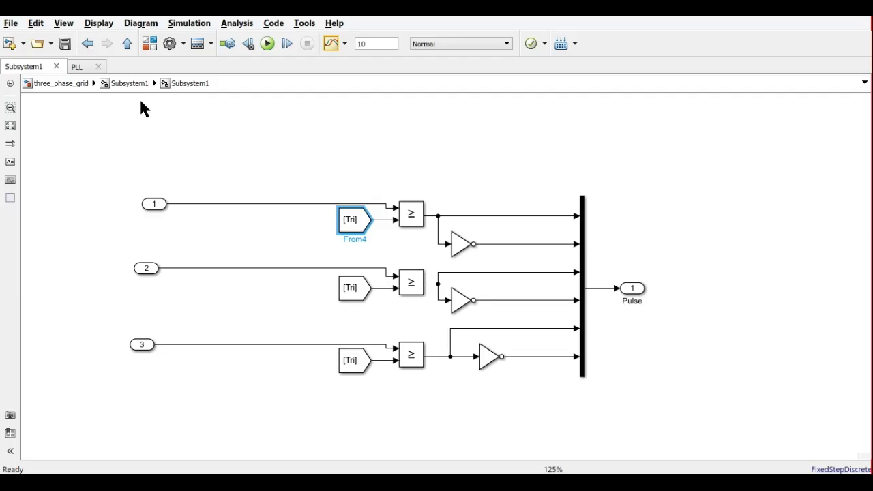
{"action": "left_click", "coordinate": [117, 84]}
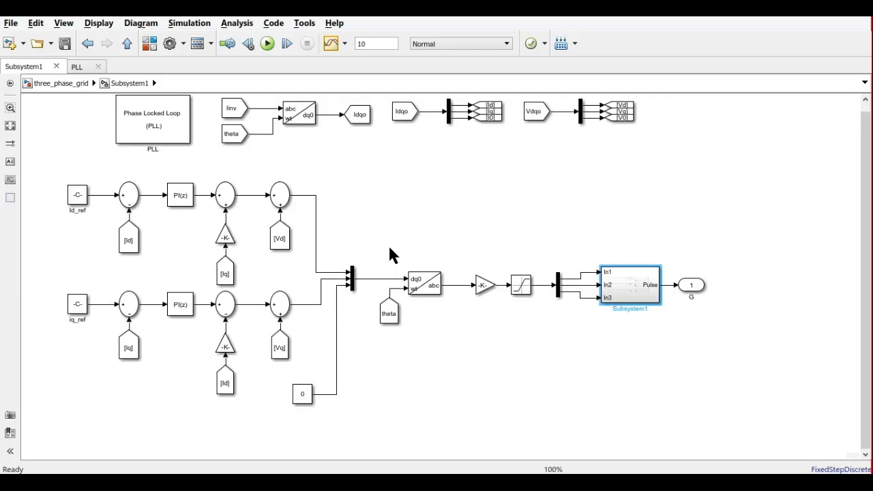
{"action": "scroll", "coordinate": [388, 245], "scroll_direction": "down", "scroll_amount": 2}
{"action": "left_click_drag", "start_coordinate": [398, 208], "coordinate": [401, 225]}
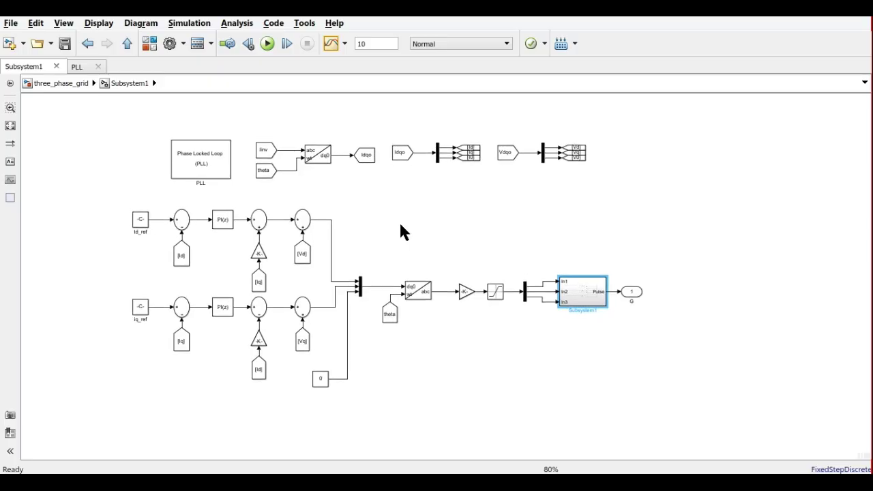
{"action": "scroll", "coordinate": [401, 225], "scroll_direction": "up", "scroll_amount": 2}
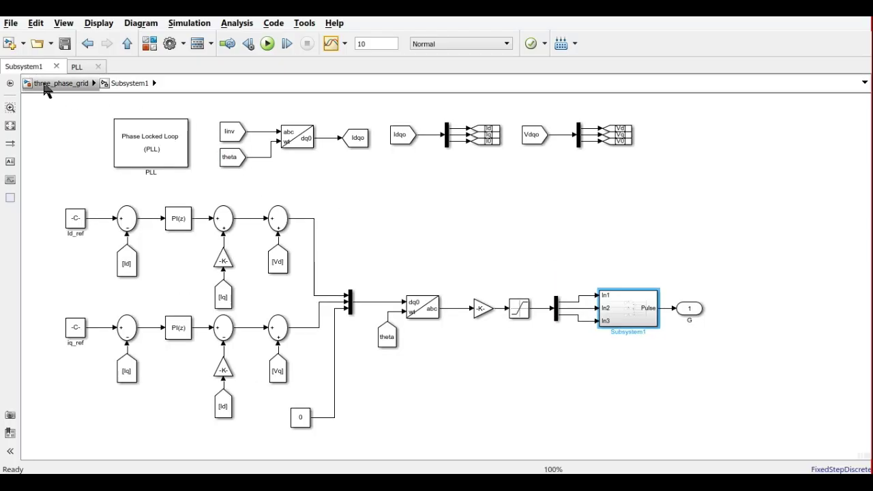
- Open the Measurements subsystem from the model's top level and run the simulation
{"action": "left_click", "coordinate": [45, 85]}
{"action": "left_click", "coordinate": [341, 228]}
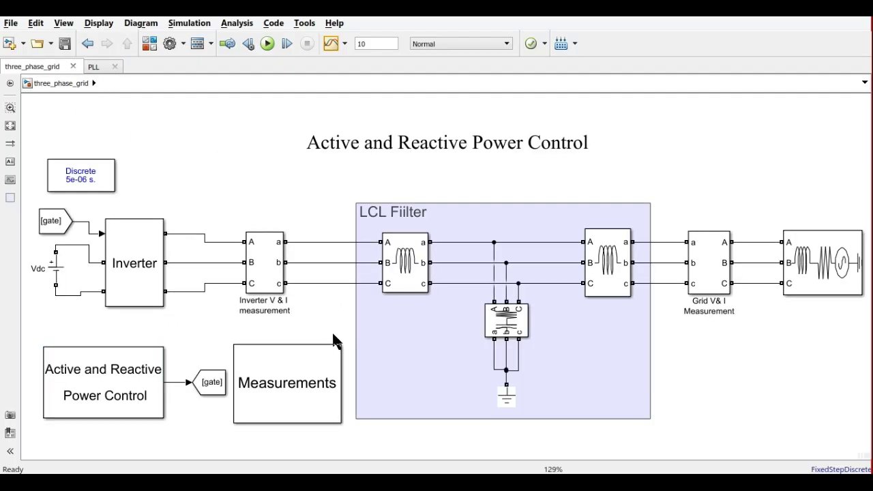
{"action": "left_click", "coordinate": [273, 405]}
{"action": "double_click", "coordinate": [276, 410]}
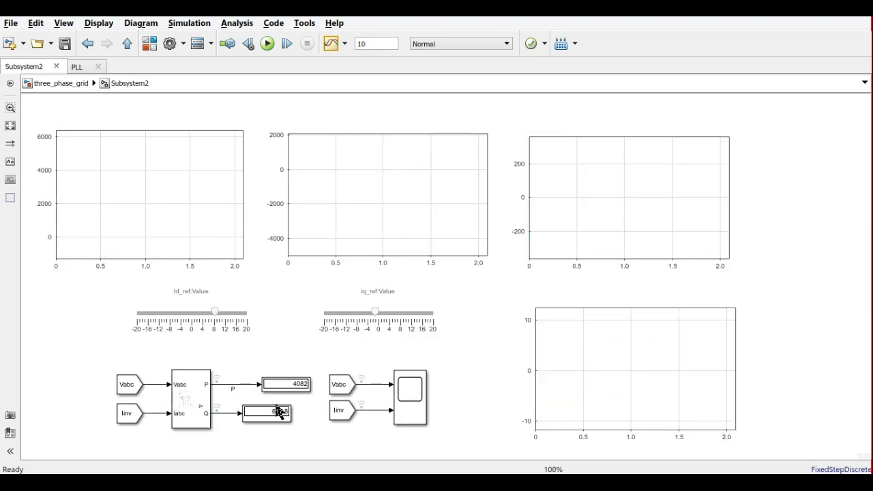
{"action": "left_click", "coordinate": [377, 318]}
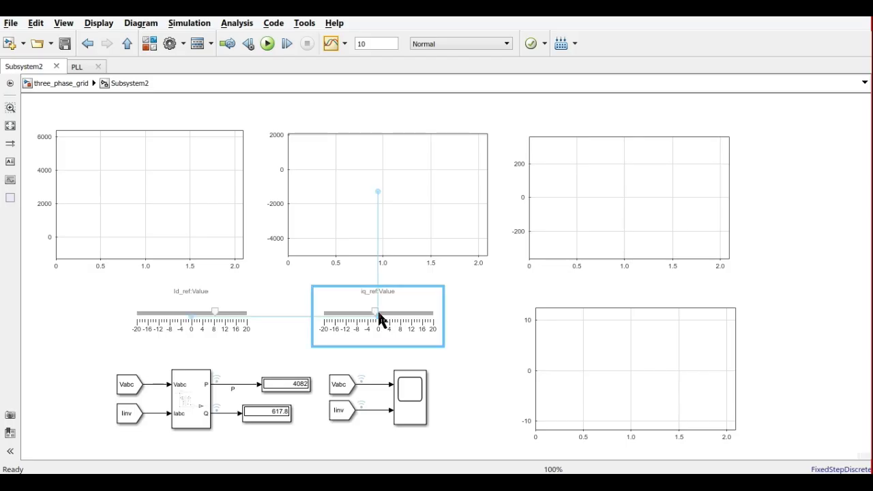
{"action": "left_click_drag", "start_coordinate": [382, 319], "coordinate": [388, 320]}
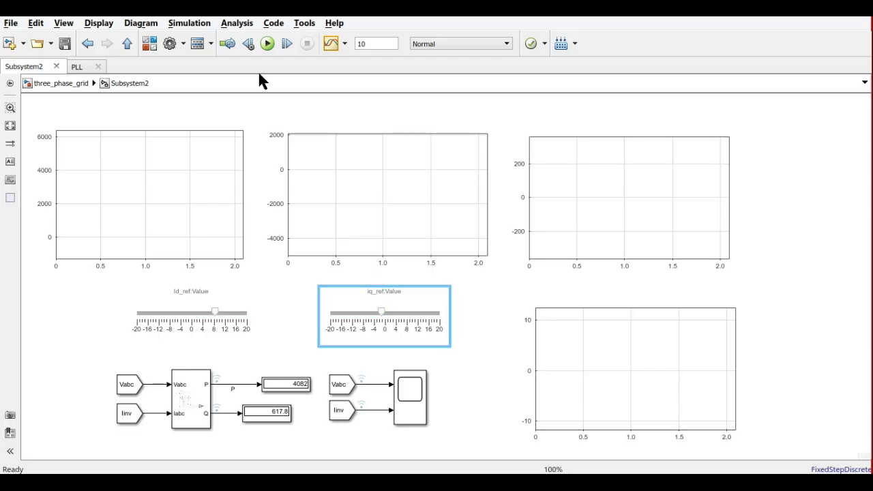
{"action": "left_click", "coordinate": [268, 43]}
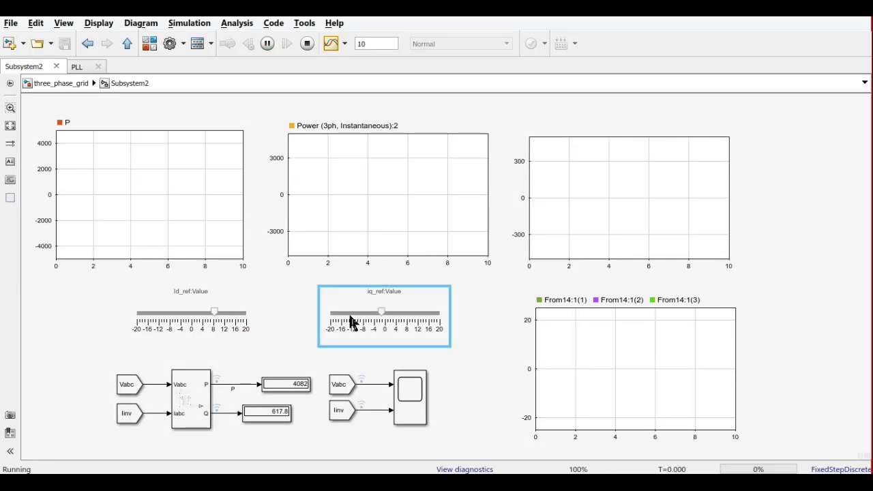
- While the simulation runs, set iq_ref to 0 and step Id_ref through 0, about 5 and about 8
{"action": "left_click_drag", "start_coordinate": [383, 318], "coordinate": [386, 314]}
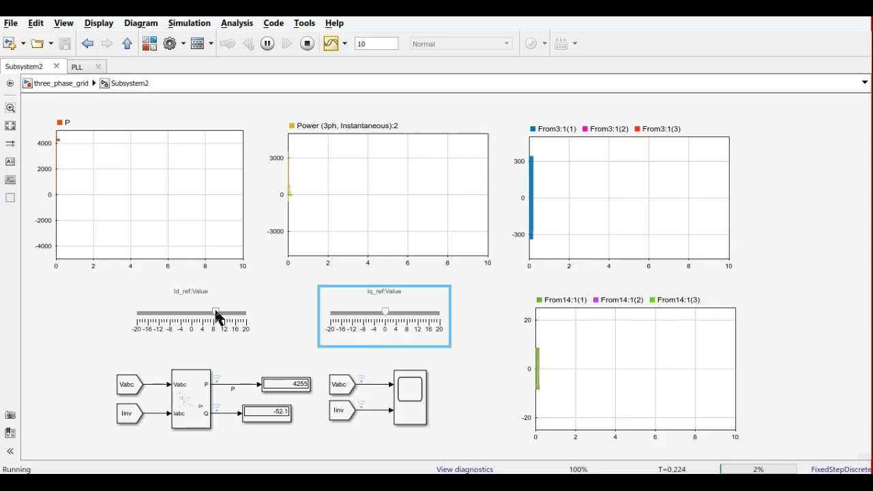
{"action": "left_click_drag", "start_coordinate": [218, 318], "coordinate": [191, 318]}
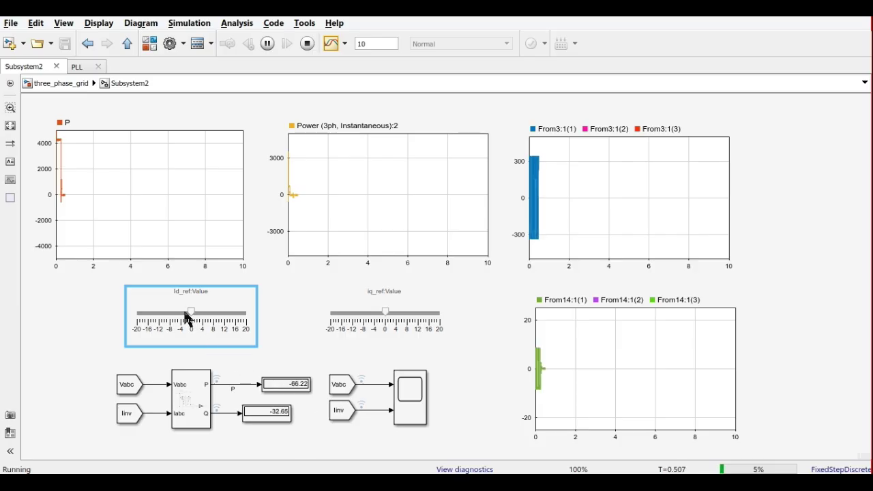
{"action": "left_click_drag", "start_coordinate": [191, 316], "coordinate": [205, 316]}
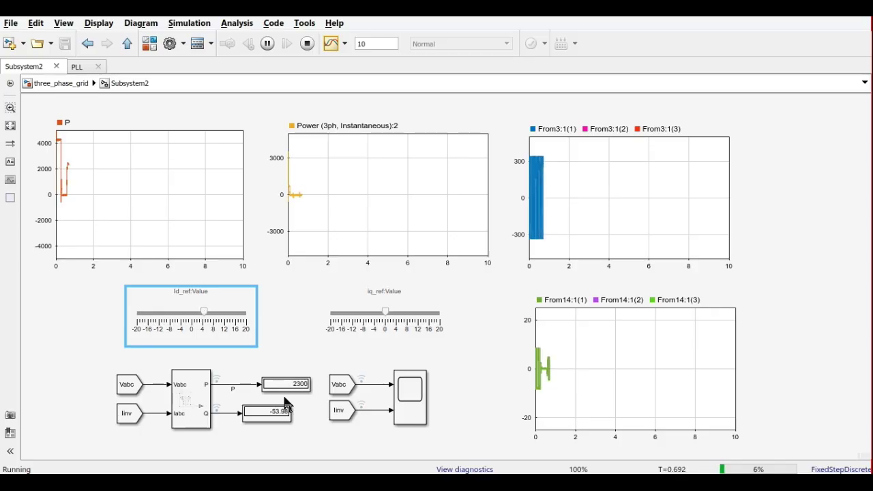
{"action": "left_click_drag", "start_coordinate": [198, 312], "coordinate": [212, 316]}
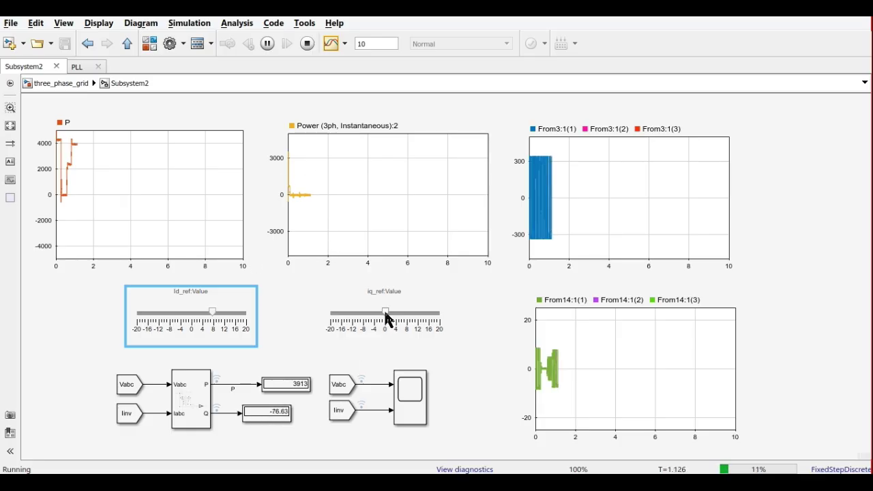
- Step iq_ref through about 4, about -4 and 0, and Id_ref through about -4, 0 and about 5 during the run
{"action": "left_click_drag", "start_coordinate": [384, 311], "coordinate": [396, 314]}
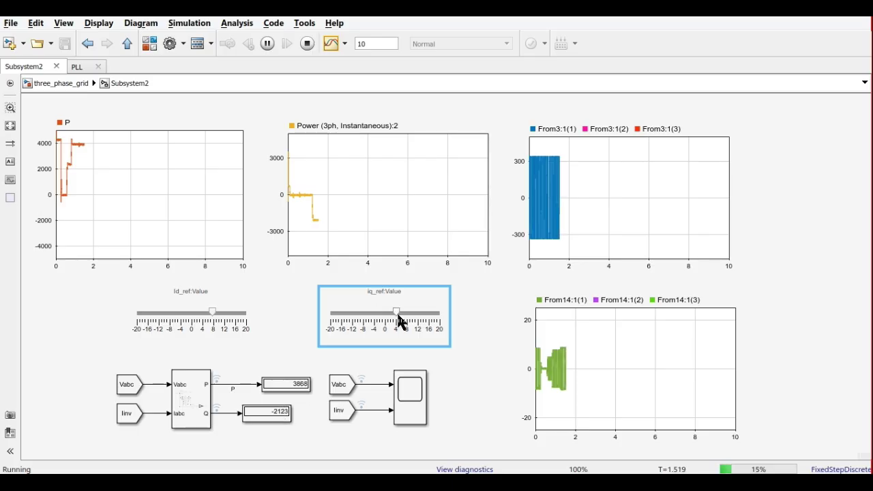
{"action": "left_click_drag", "start_coordinate": [395, 316], "coordinate": [376, 318]}
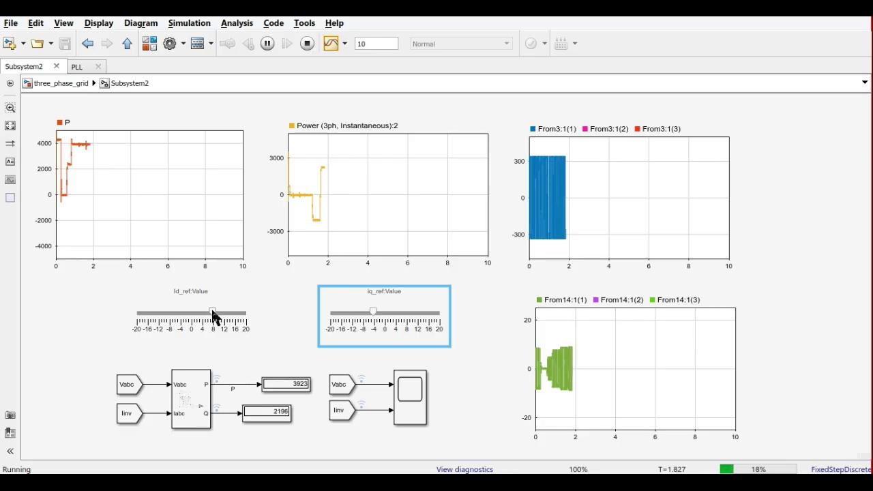
{"action": "left_click_drag", "start_coordinate": [214, 311], "coordinate": [181, 314]}
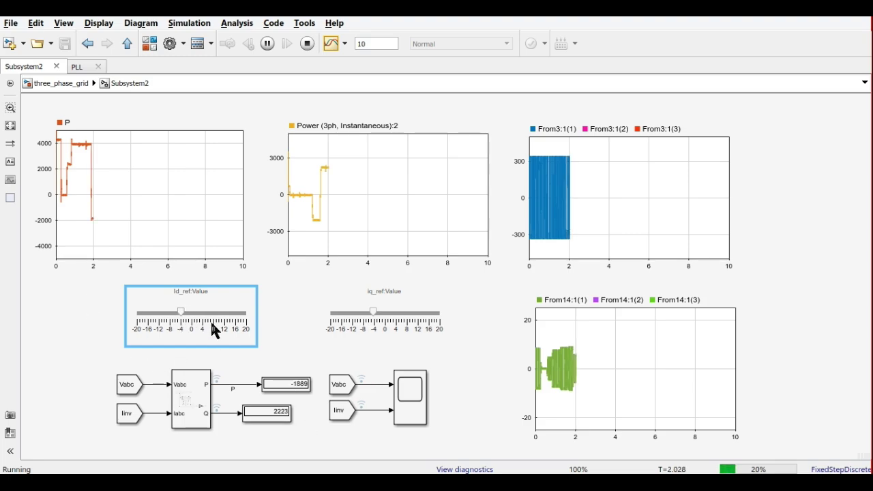
{"action": "left_click_drag", "start_coordinate": [183, 313], "coordinate": [192, 314]}
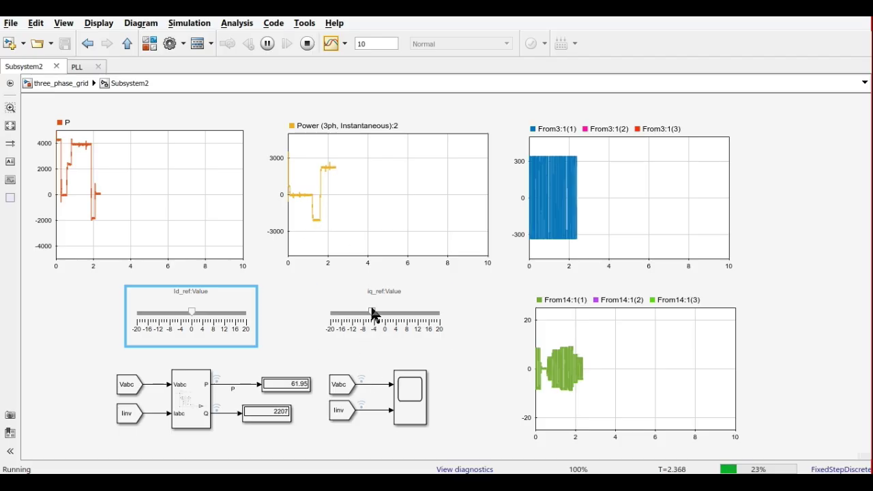
{"action": "mouse_move", "coordinate": [374, 315]}
{"action": "left_mouse_down"}
{"action": "mouse_move", "coordinate": [387, 319]}
{"action": "mouse_move", "coordinate": [384, 334]}
{"action": "mouse_move", "coordinate": [388, 318]}
{"action": "left_mouse_up"}
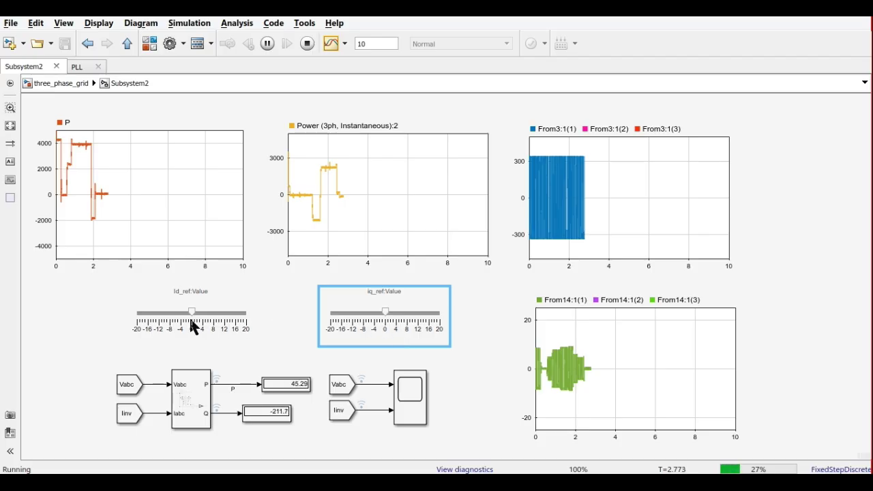
{"action": "left_click_drag", "start_coordinate": [191, 314], "coordinate": [205, 314]}
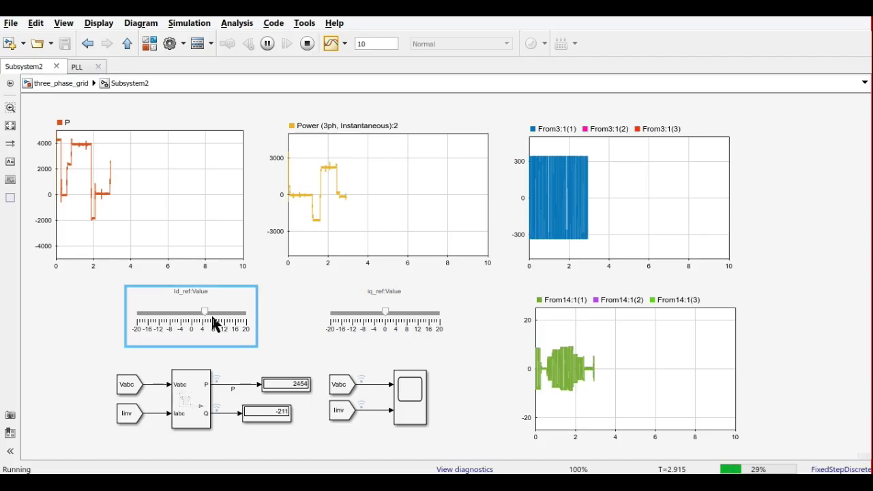
- Examine the inverter voltage and current waveforms in the scope, zoomed to a few cycles around 3.2 s, with iq_ref at 0
{"action": "left_click", "coordinate": [409, 393]}
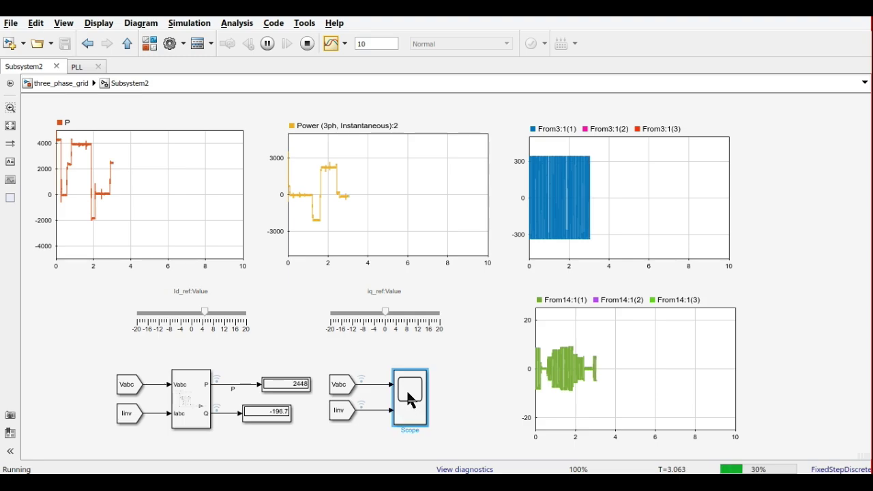
{"action": "double_click", "coordinate": [410, 394]}
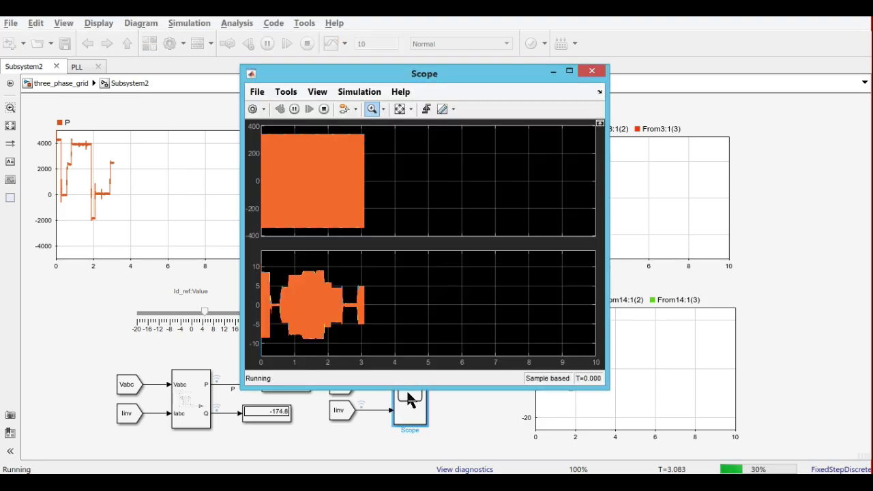
{"action": "left_click", "coordinate": [401, 110]}
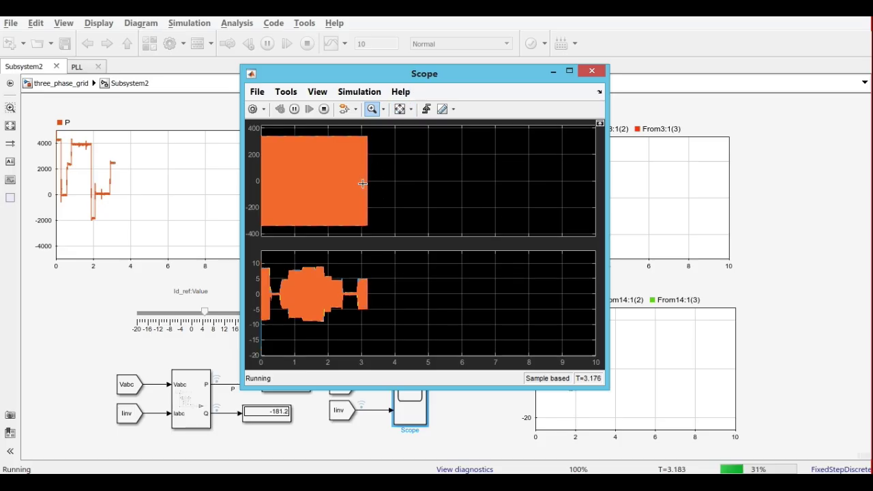
{"action": "left_click_drag", "start_coordinate": [363, 183], "coordinate": [376, 191]}
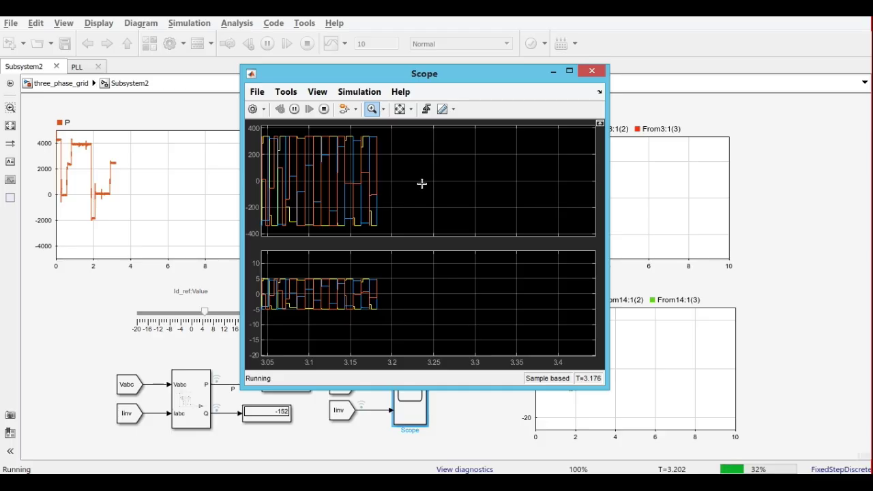
{"action": "left_click_drag", "start_coordinate": [414, 187], "coordinate": [371, 229]}
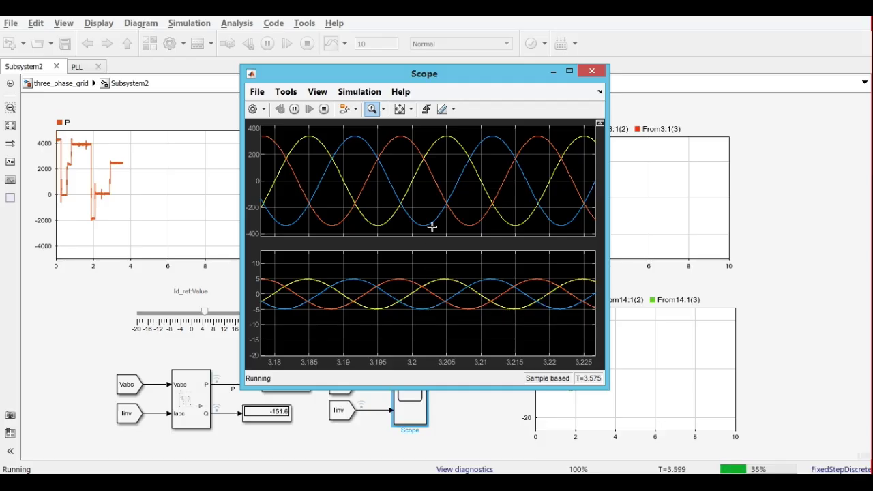
{"action": "left_click_drag", "start_coordinate": [431, 268], "coordinate": [434, 340]}
{"action": "left_click_drag", "start_coordinate": [425, 307], "coordinate": [419, 314]}
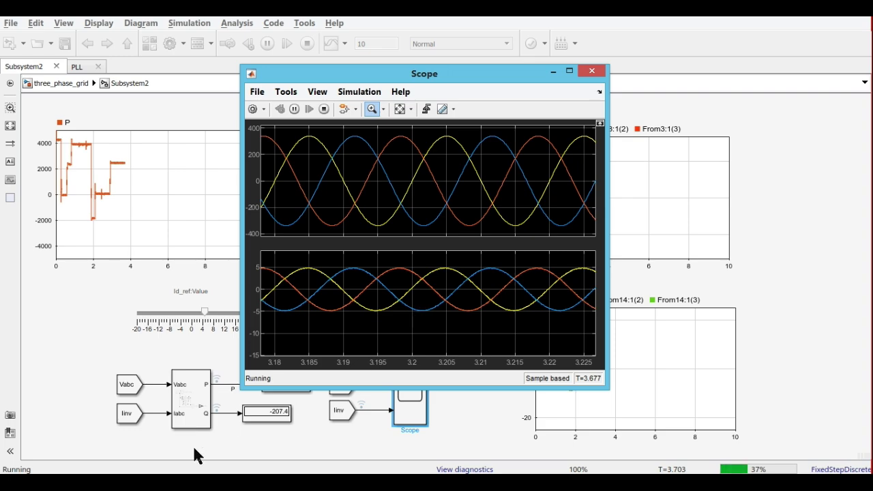
{"action": "left_click", "coordinate": [246, 437]}
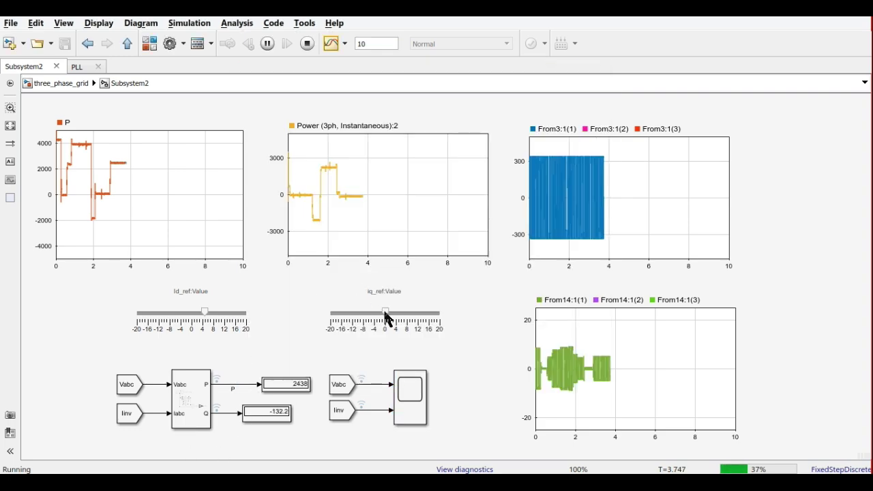
- Set iq_ref to about 8 and check the phase shift between voltage and current in the scope around 4.1 s
{"action": "left_click_drag", "start_coordinate": [391, 315], "coordinate": [409, 317]}
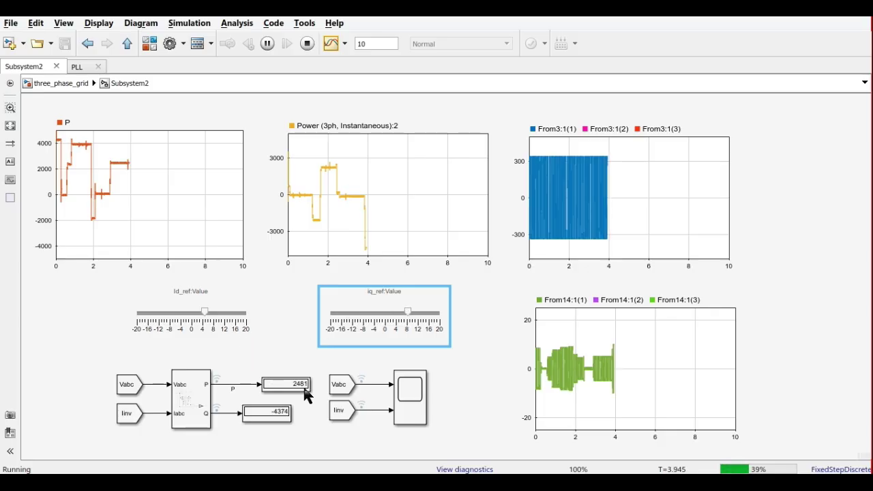
{"action": "left_click", "coordinate": [403, 391]}
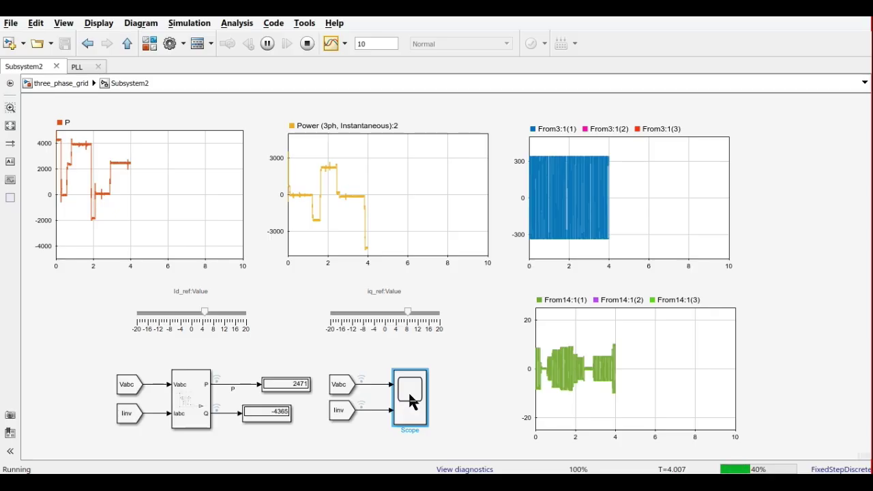
{"action": "double_click", "coordinate": [410, 400]}
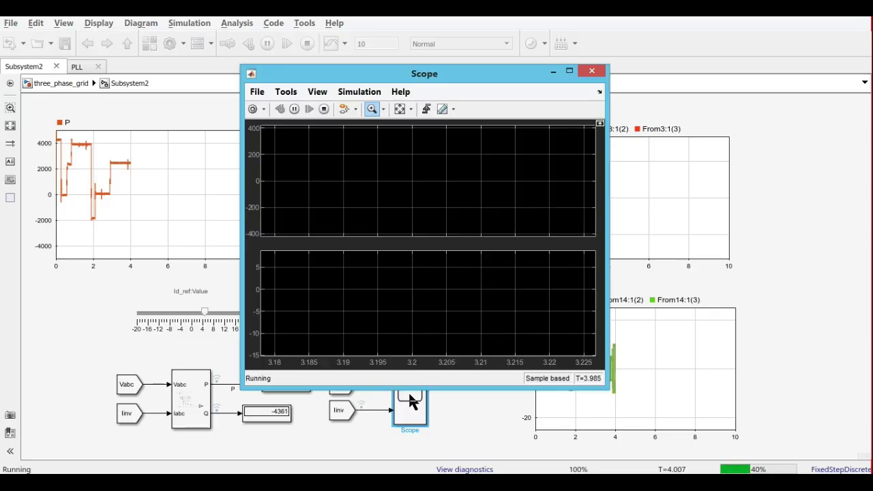
{"action": "left_click", "coordinate": [401, 112]}
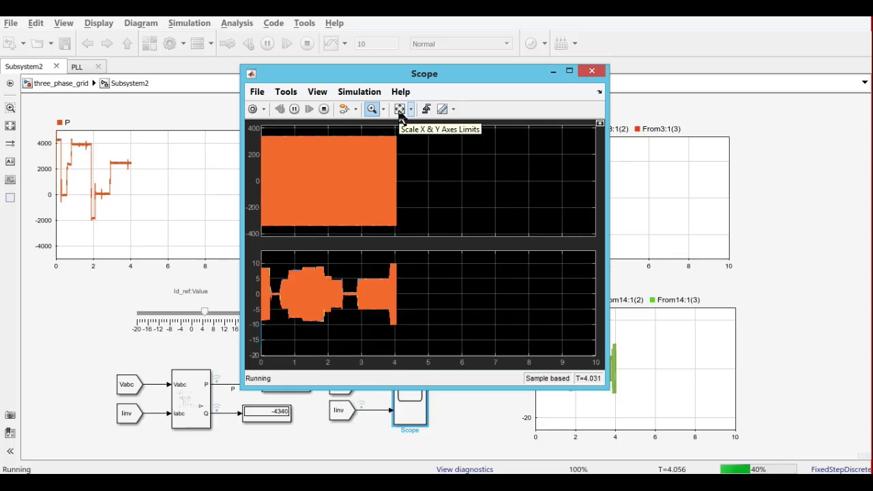
{"action": "left_click", "coordinate": [408, 294]}
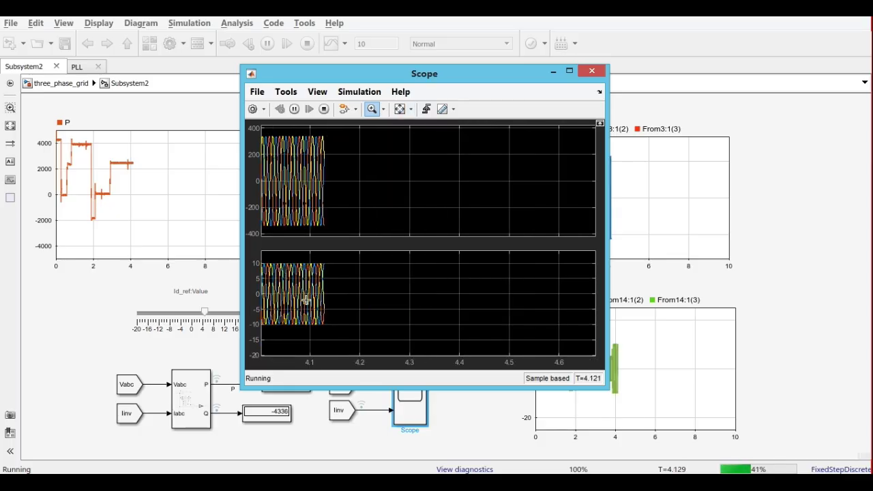
{"action": "left_click", "coordinate": [334, 292]}
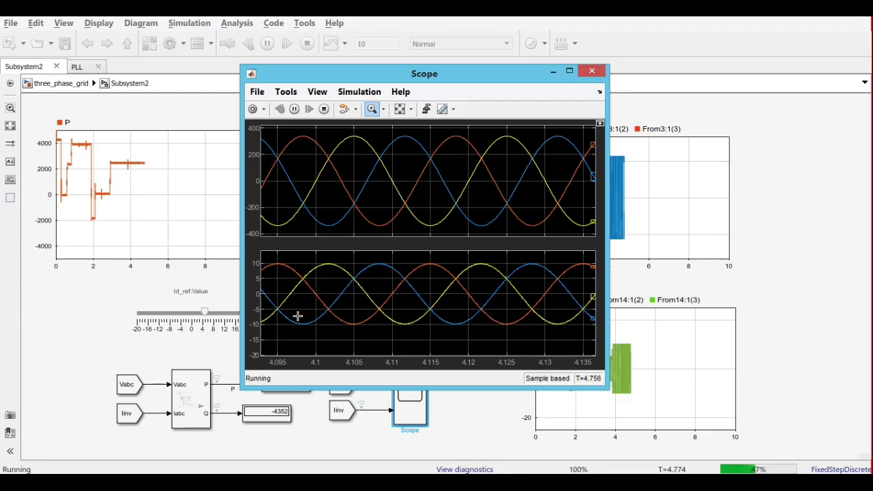
{"action": "left_click", "coordinate": [592, 71]}
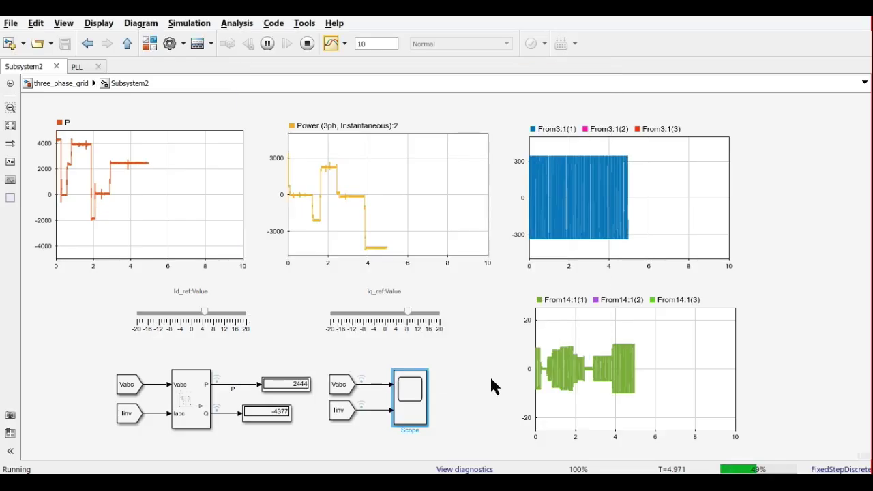
{"action": "left_click", "coordinate": [12, 124]}
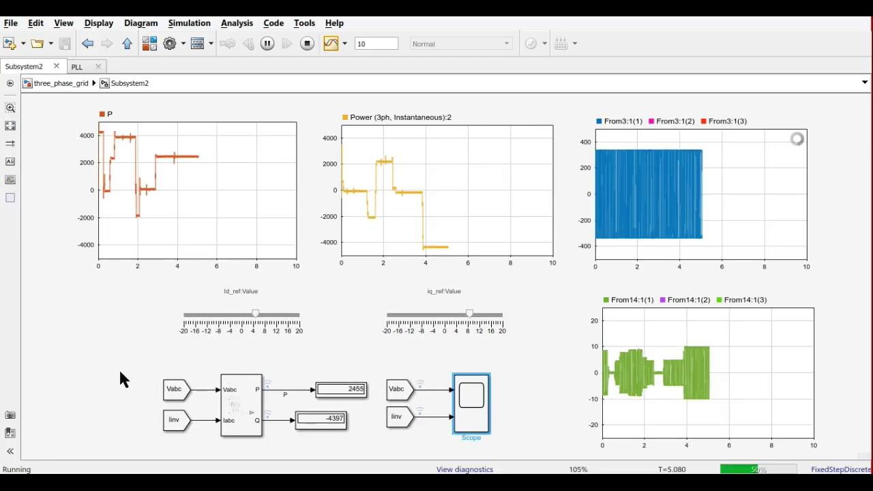
{"action": "left_click", "coordinate": [120, 379]}
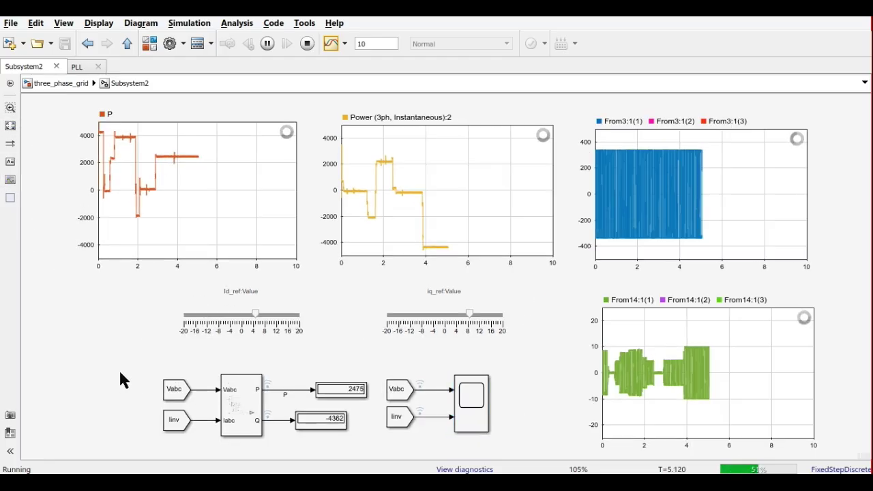